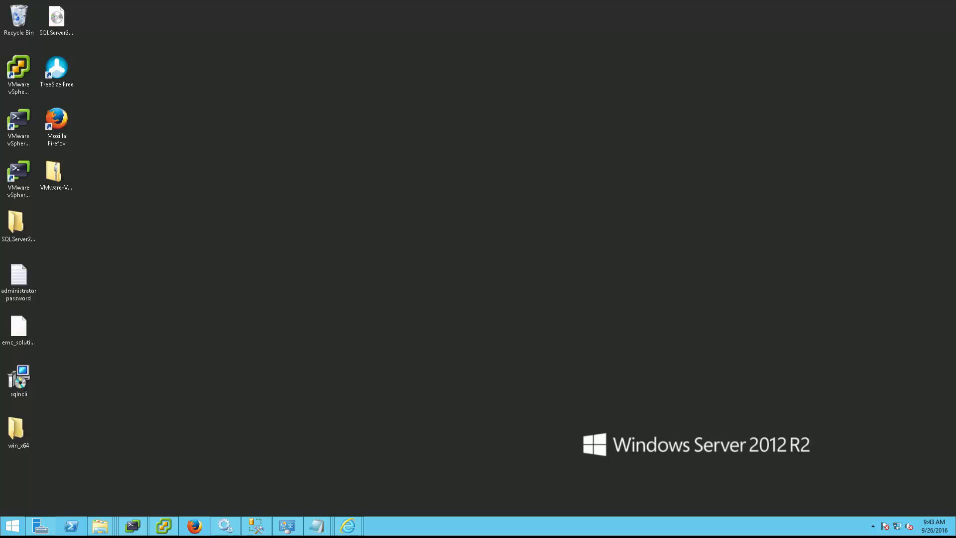
Step: Switch to the vSphere Client and view the summary of the Windows2012 virtual machine
{"action": "left_click", "coordinate": [165, 526]}
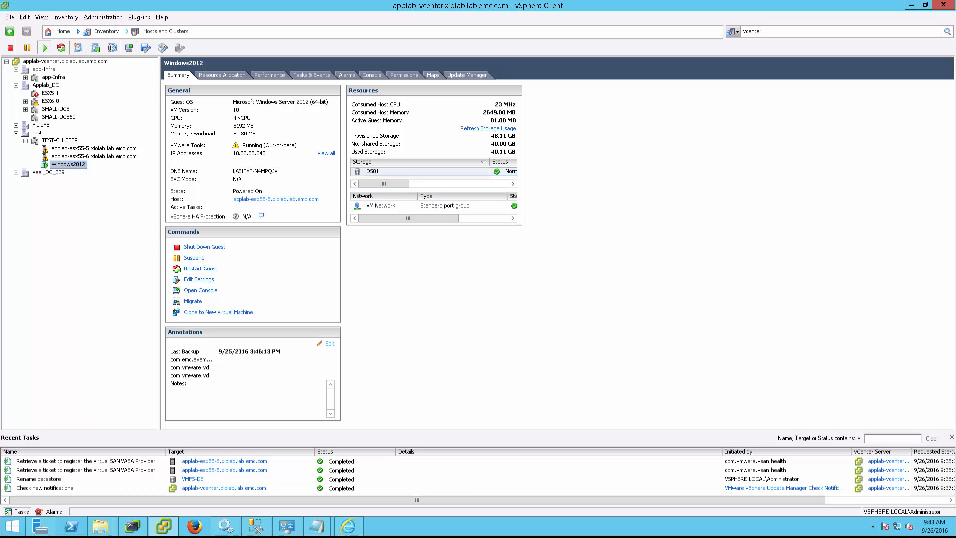
{"action": "key", "text": "alt+Tab"}
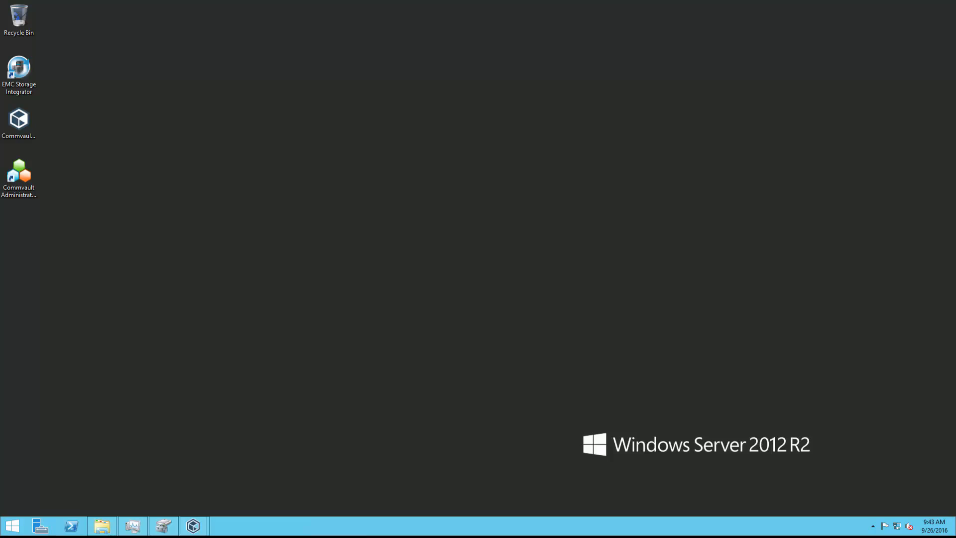
Step: Switch to the Commcell Console and open Array Management
{"action": "mouse_move", "coordinate": [193, 526]}
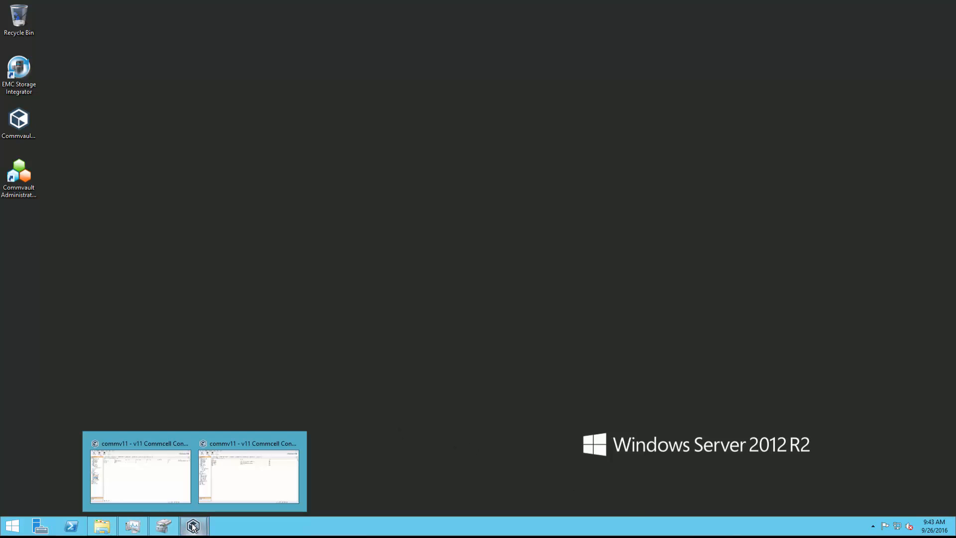
{"action": "left_click", "coordinate": [170, 495]}
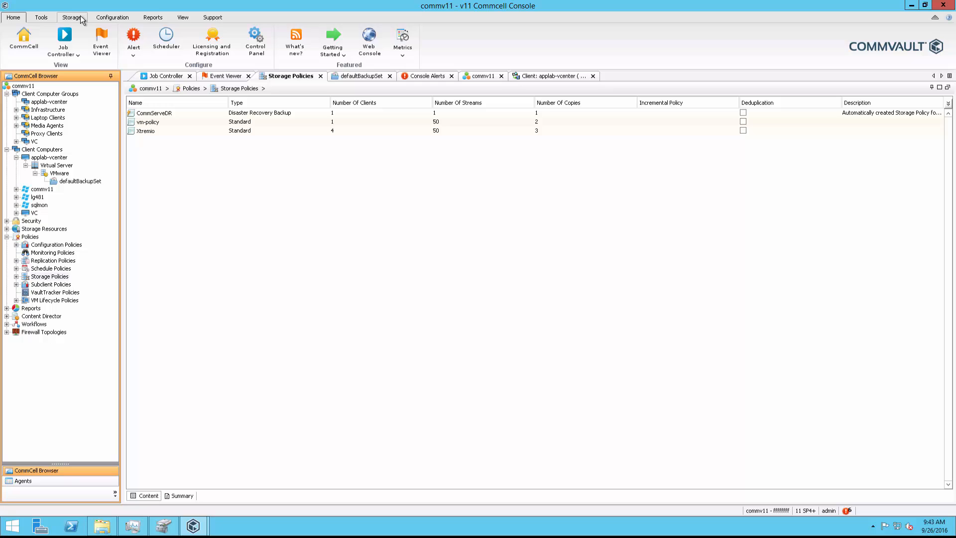
{"action": "left_click", "coordinate": [81, 19]}
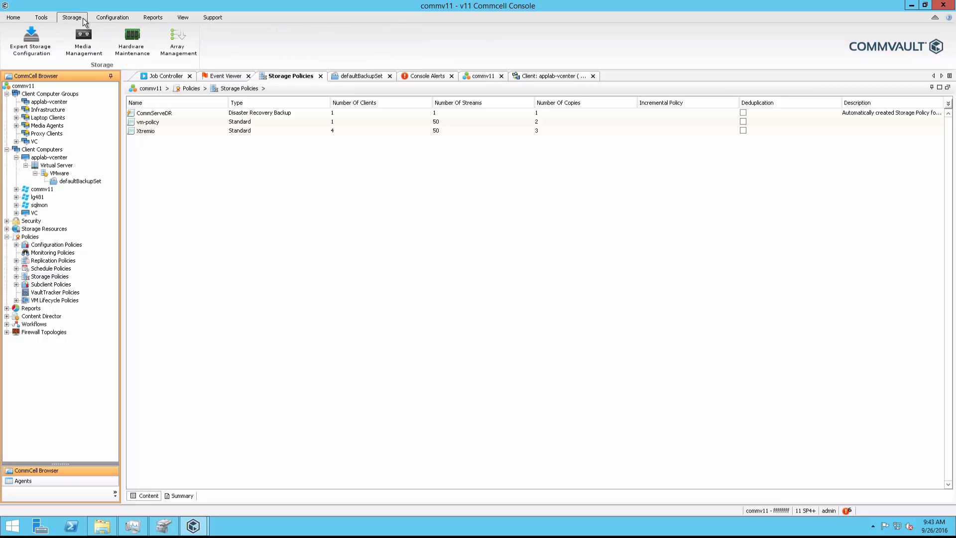
{"action": "left_click", "coordinate": [170, 47]}
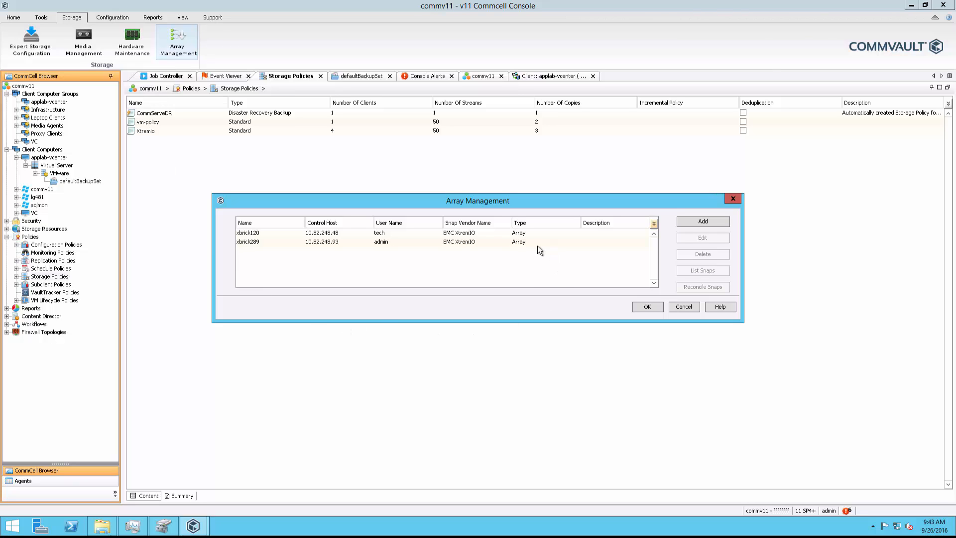
Step: Start adding a storage array with EMC XtremIO as its snap vendor
{"action": "left_click", "coordinate": [689, 223]}
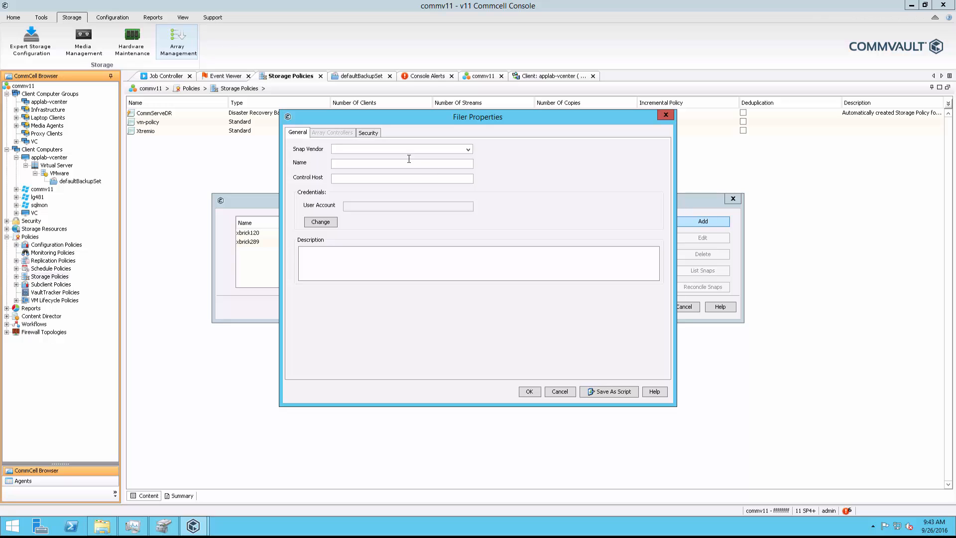
{"action": "left_click", "coordinate": [405, 149]}
{"action": "scroll", "coordinate": [404, 167], "scroll_direction": "down", "scroll_amount": 2}
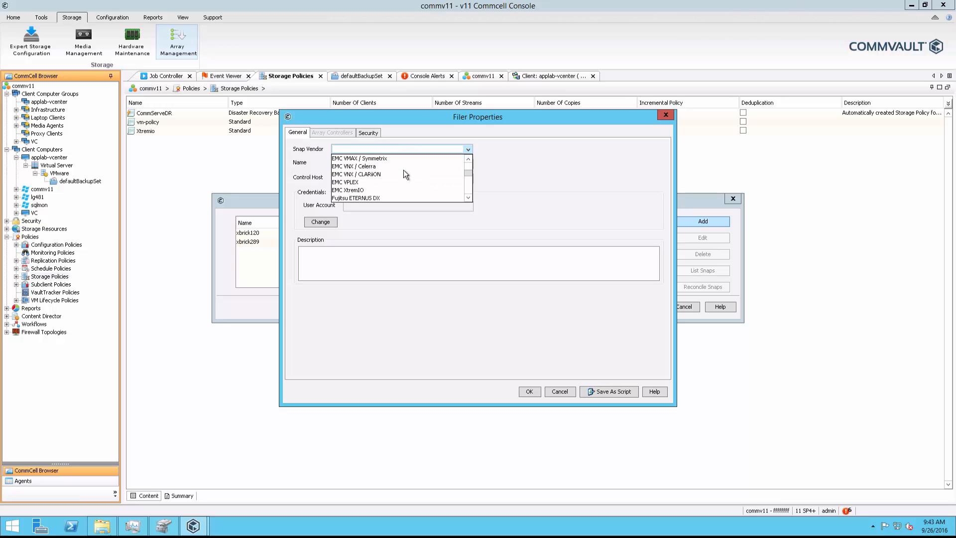
{"action": "scroll", "coordinate": [384, 170], "scroll_direction": "down", "scroll_amount": 3}
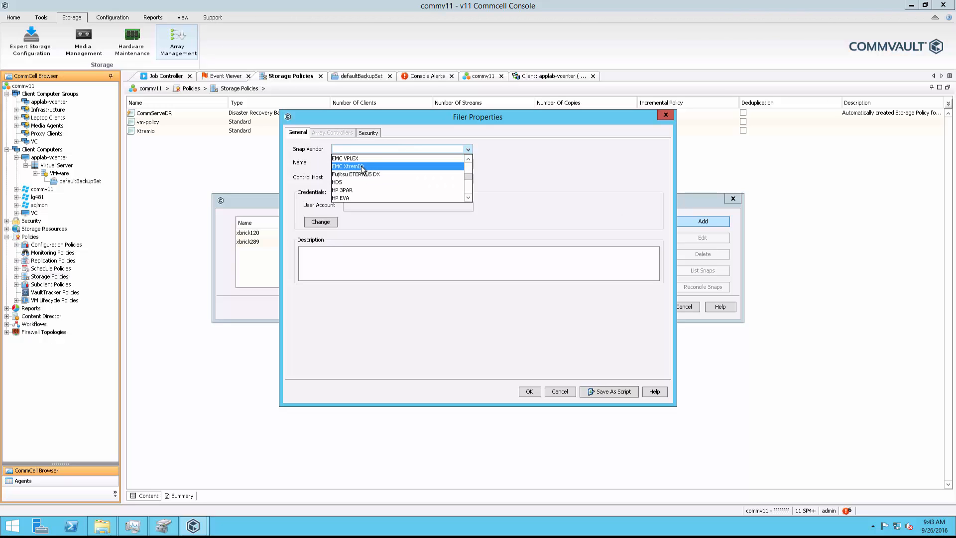
{"action": "left_click", "coordinate": [362, 168]}
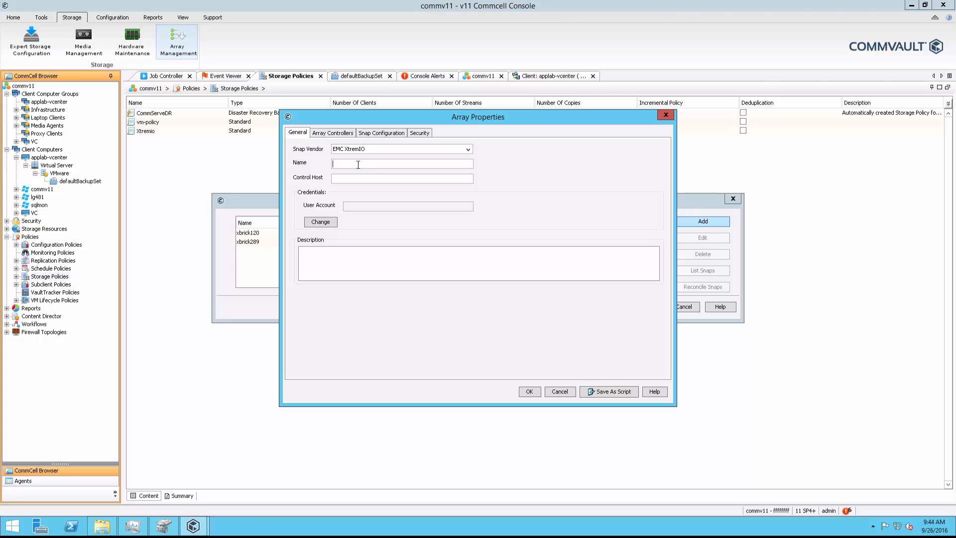
Step: Name the new array xbrick285 and set its control host to vxms-xbrick285
{"action": "left_click", "coordinate": [358, 164]}
{"action": "type", "text": "xbrick"}
{"action": "left_click", "coordinate": [348, 177]}
{"action": "type", "text": "vxms-xbrick285"}
Step: Set the array credentials to user name tech with the account password entered and confirmed, and save the new array
{"action": "left_click", "coordinate": [328, 222]}
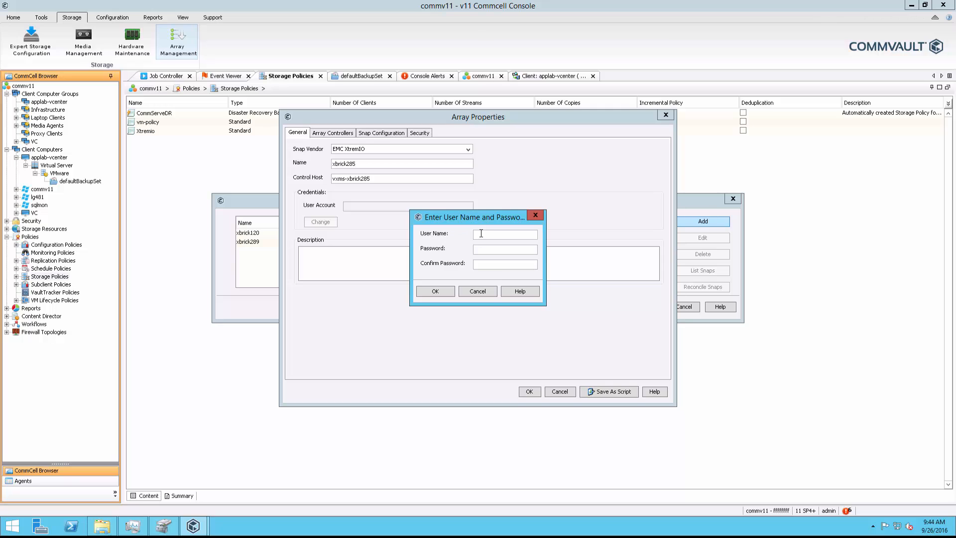
{"action": "type", "text": "tech"}
{"action": "key", "text": "Tab"}
{"action": "type", "text": "•••••••••••••••"}
{"action": "left_click", "coordinate": [447, 291]}
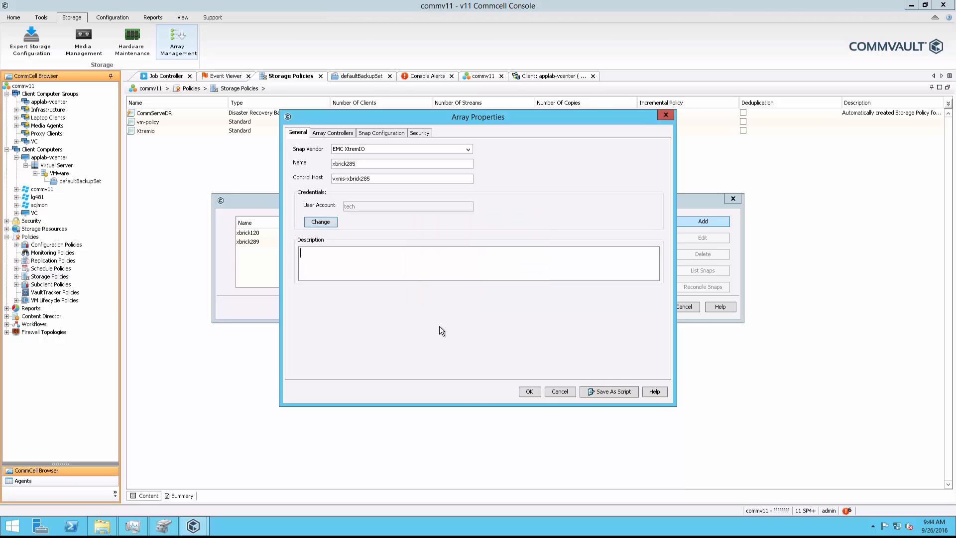
{"action": "left_click", "coordinate": [530, 392]}
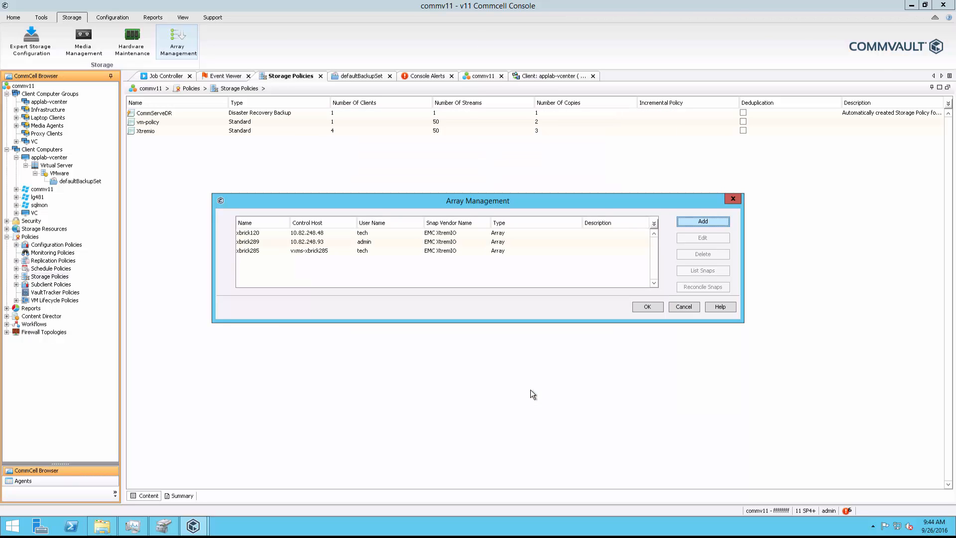
{"action": "left_click", "coordinate": [648, 307]}
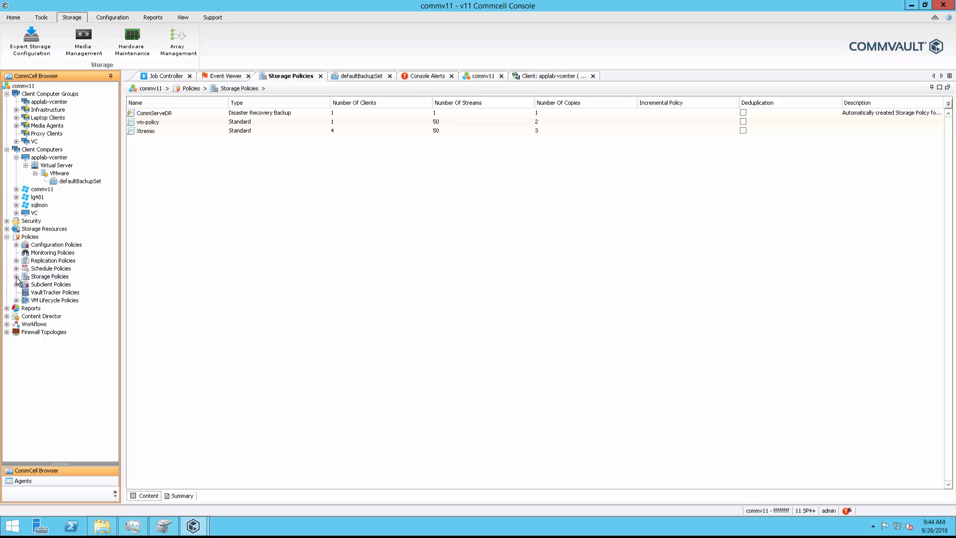
Step: Start a new storage policy for Data Protection and Archiving and name it Xtremio Policy
{"action": "right_click", "coordinate": [50, 278]}
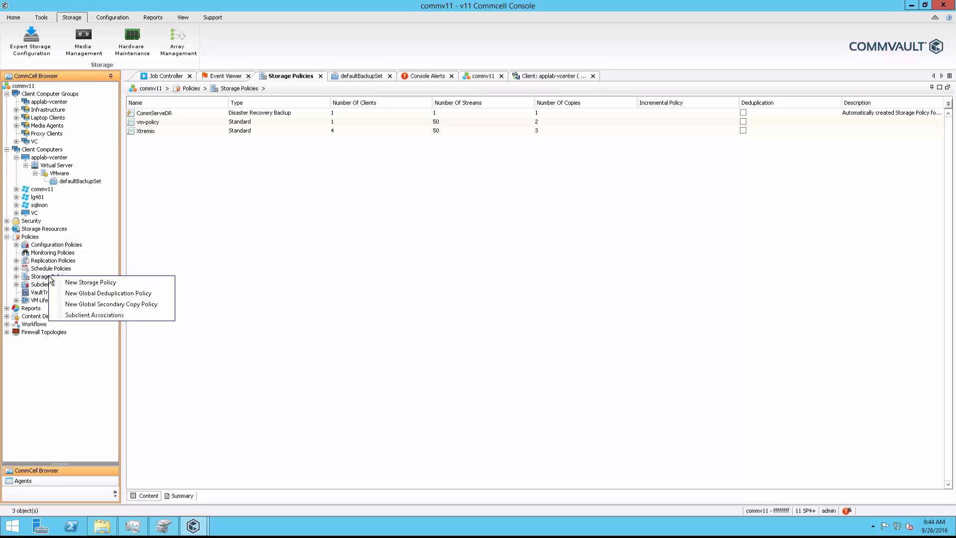
{"action": "left_click", "coordinate": [87, 283]}
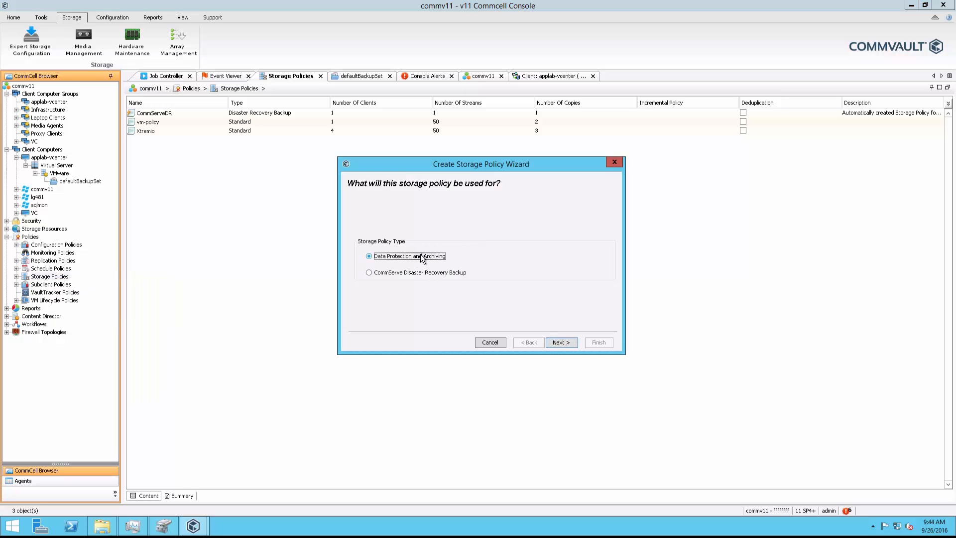
{"action": "left_click", "coordinate": [557, 343]}
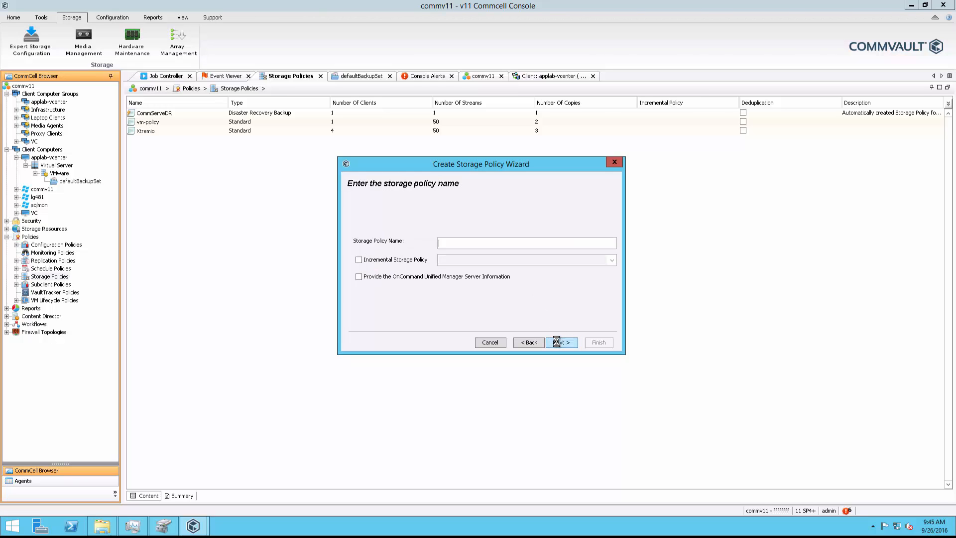
{"action": "type", "text": "Xtremio Policy"}
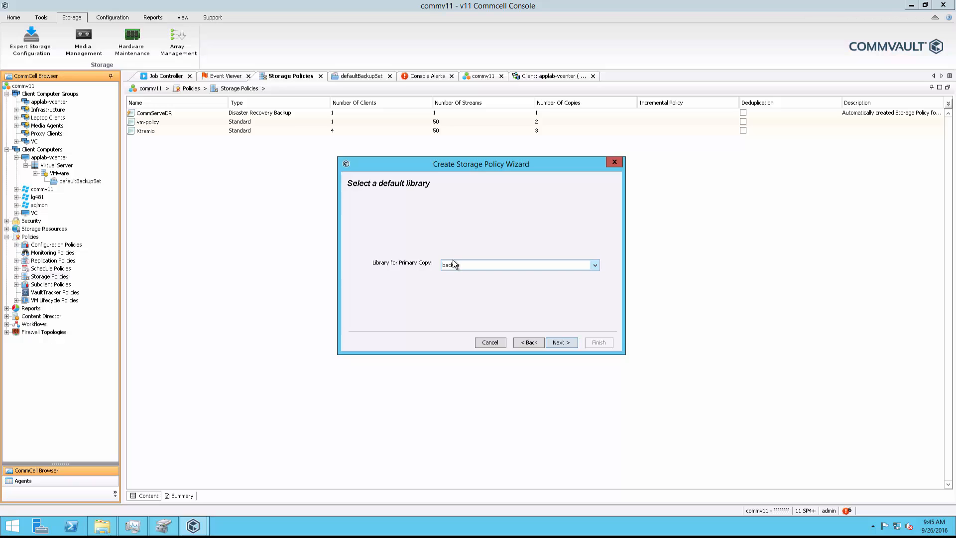
Step: Create the policy with the backup library, the commv11 MediaAgent, default streams and retention, and deduplication disabled for the primary copy
{"action": "left_click", "coordinate": [557, 344]}
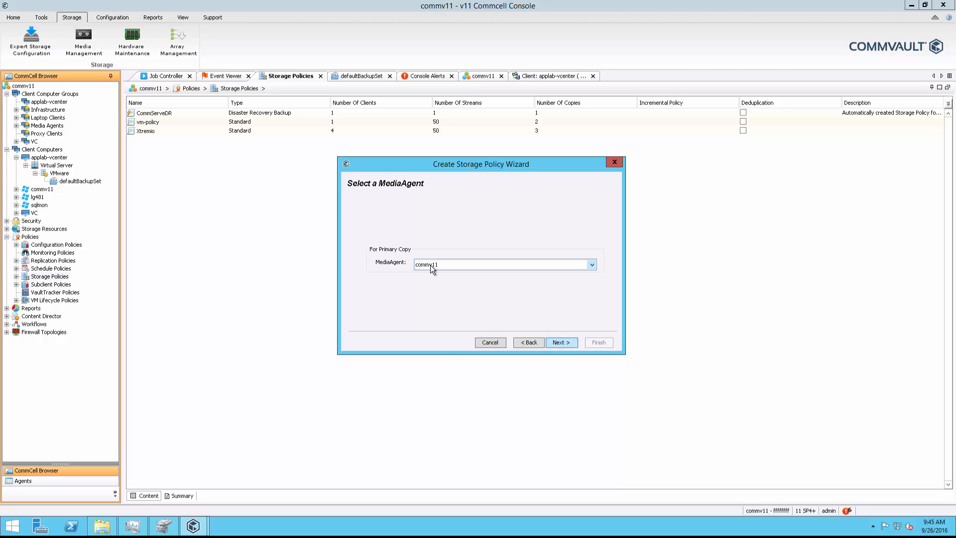
{"action": "left_click", "coordinate": [562, 343]}
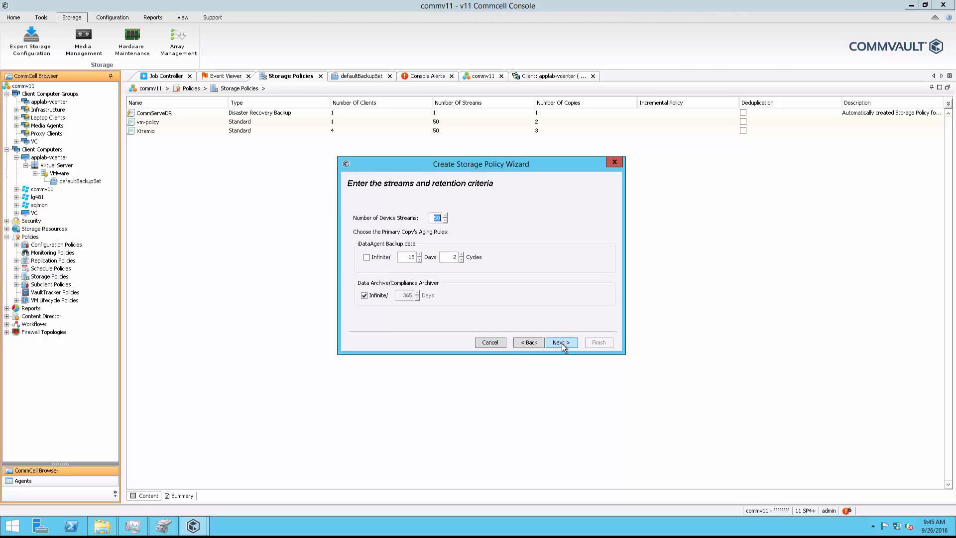
{"action": "left_click", "coordinate": [562, 343]}
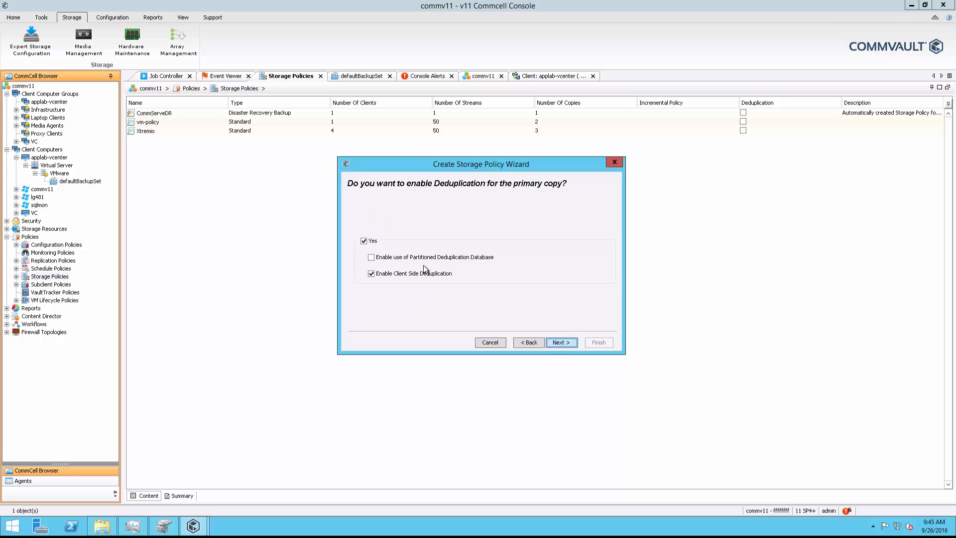
{"action": "left_click", "coordinate": [364, 241]}
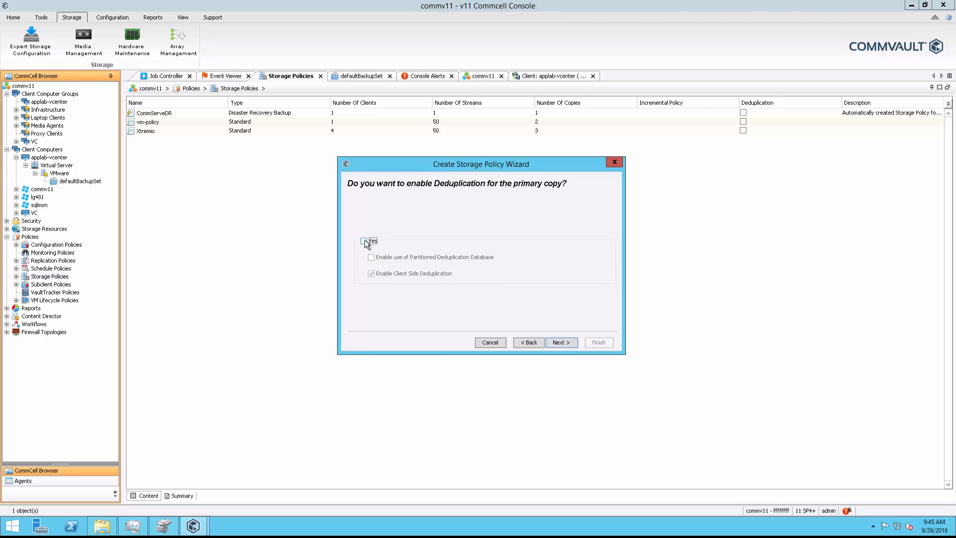
{"action": "left_click", "coordinate": [560, 342]}
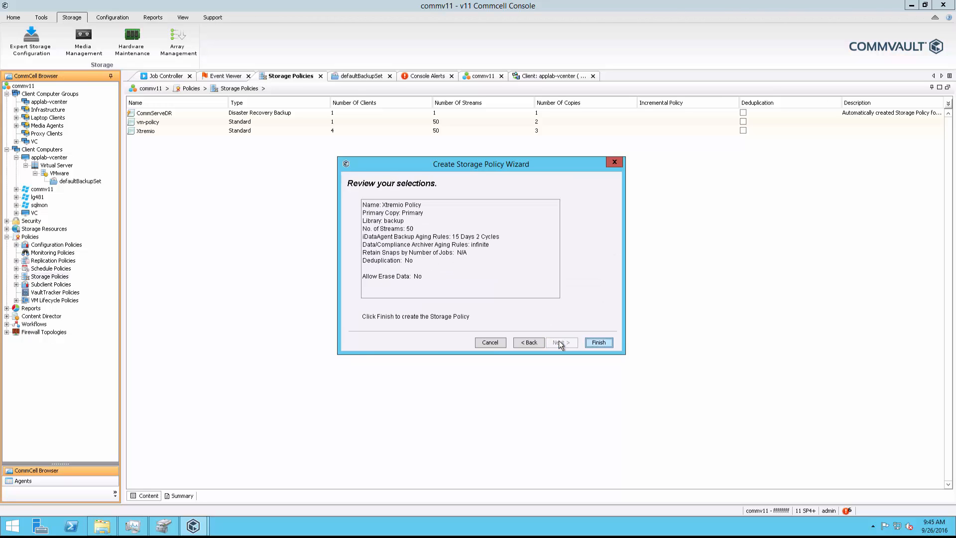
{"action": "left_click", "coordinate": [599, 343]}
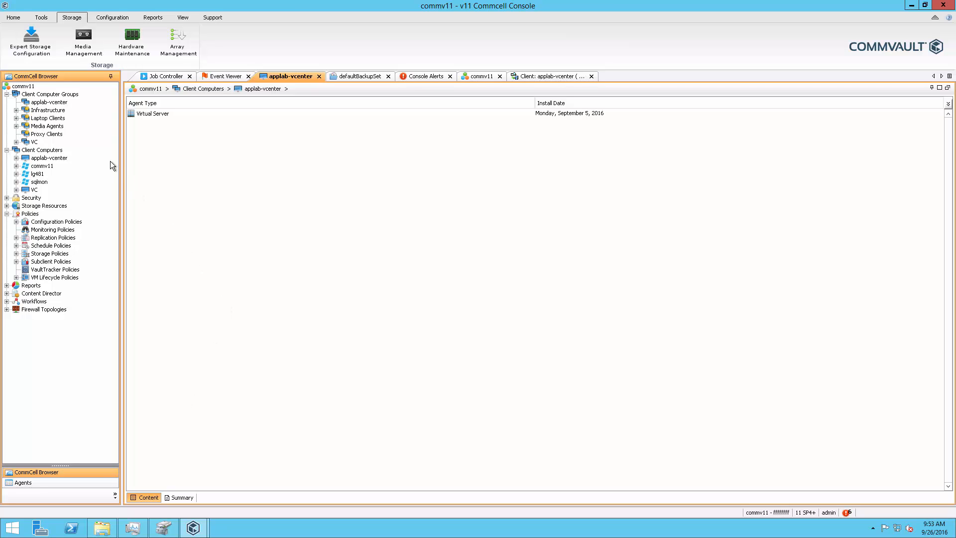
Step: Enable IntelliSnap in the advanced client properties of the applab-vcenter client computer and save the changes
{"action": "right_click", "coordinate": [46, 159]}
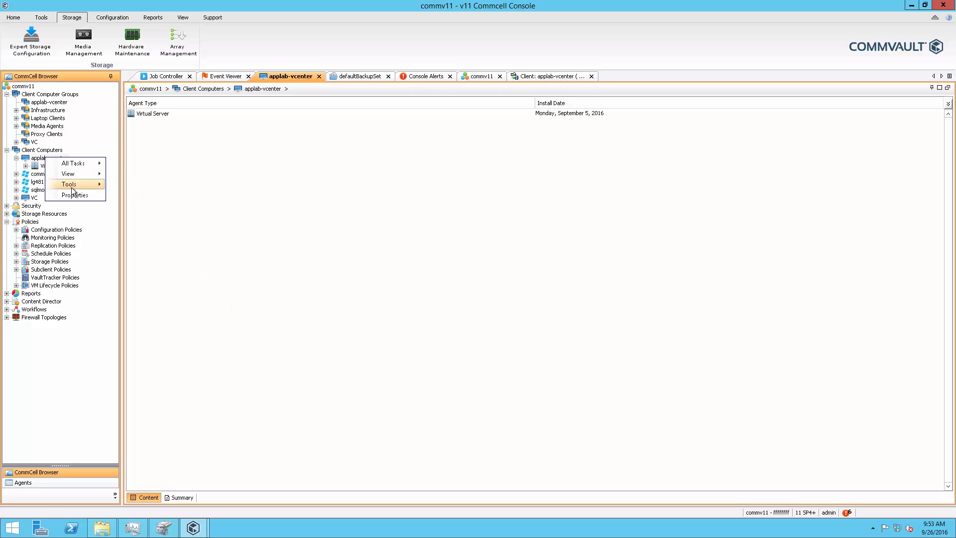
{"action": "left_click", "coordinate": [66, 196]}
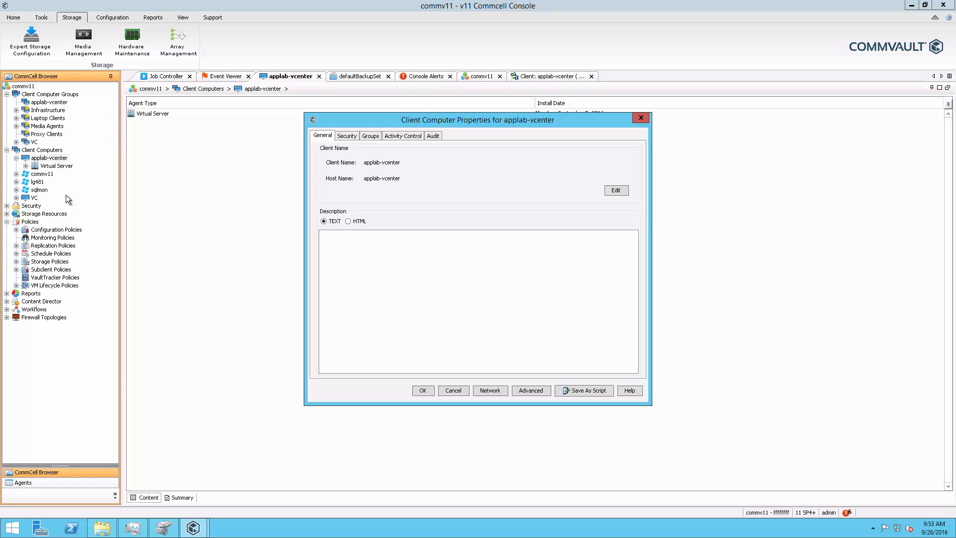
{"action": "left_click", "coordinate": [529, 390]}
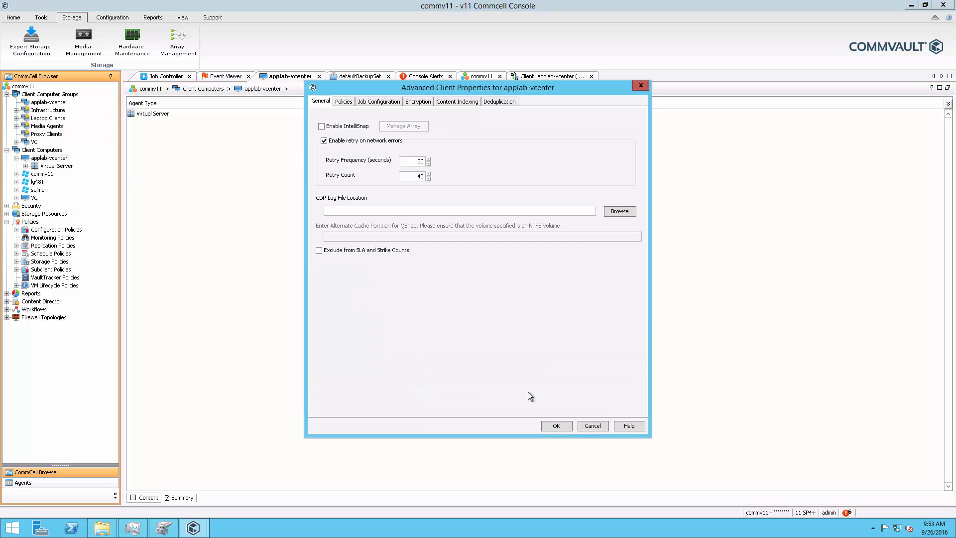
{"action": "left_click", "coordinate": [322, 127]}
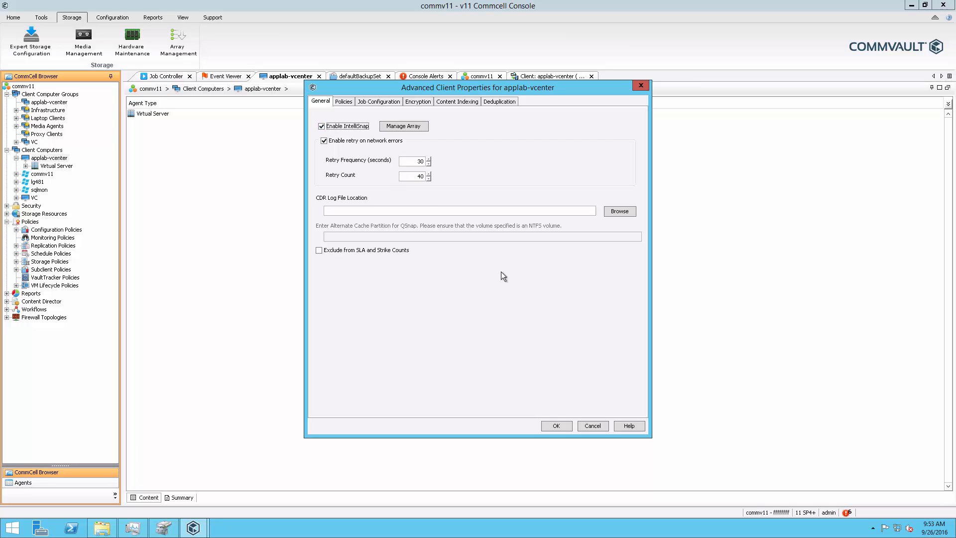
{"action": "left_click", "coordinate": [556, 426]}
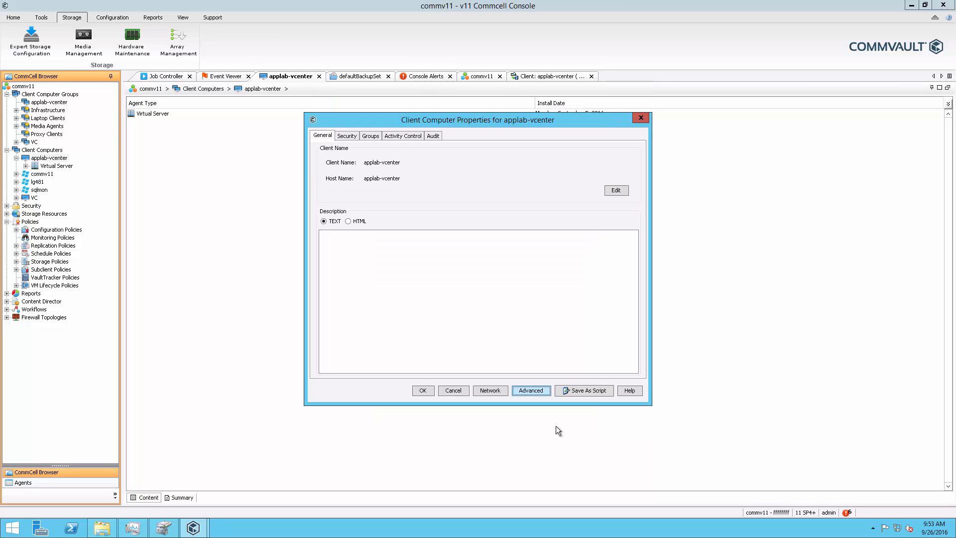
{"action": "left_click", "coordinate": [423, 388]}
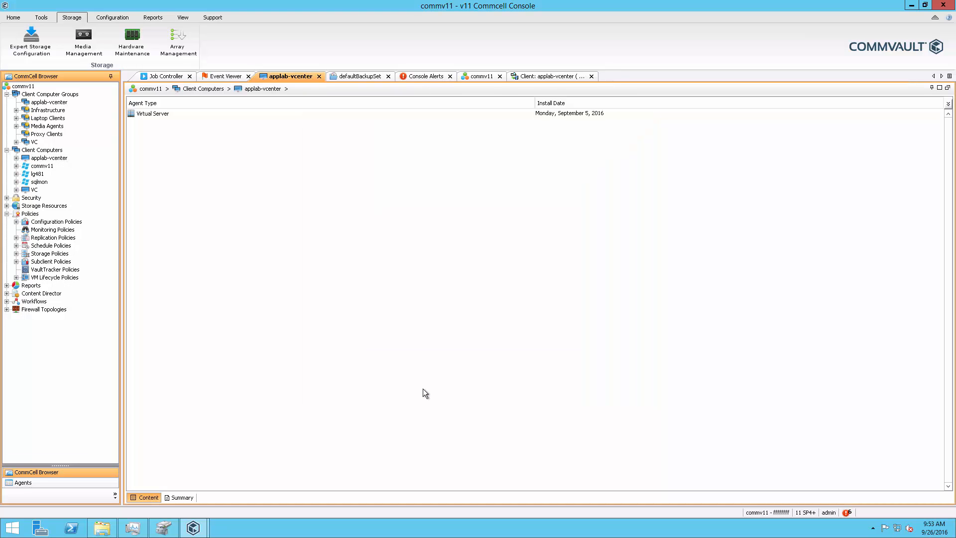
Step: Start a new subclient in the defaultBackupSet of applab-vcenter's VMware virtual server instance
{"action": "left_click", "coordinate": [15, 159]}
{"action": "left_click", "coordinate": [26, 167]}
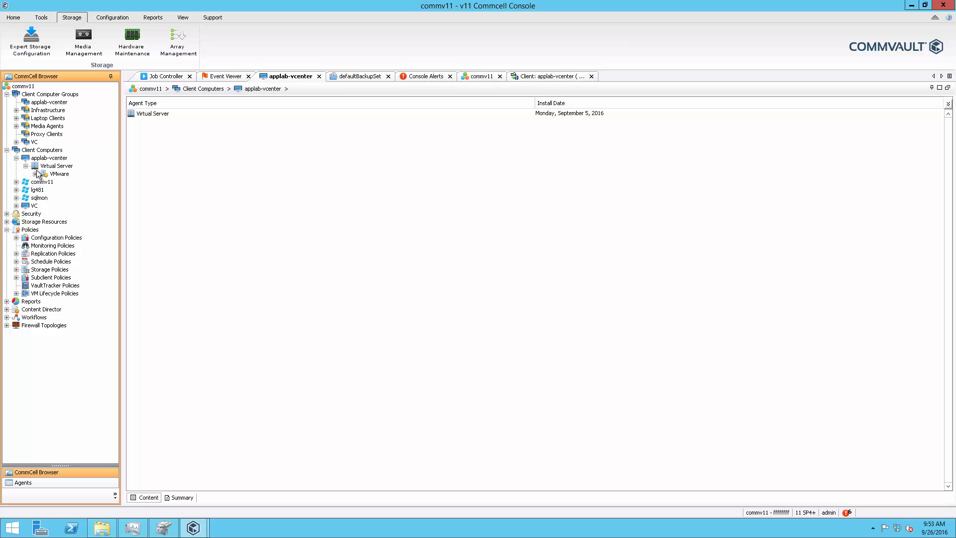
{"action": "double_click", "coordinate": [49, 174]}
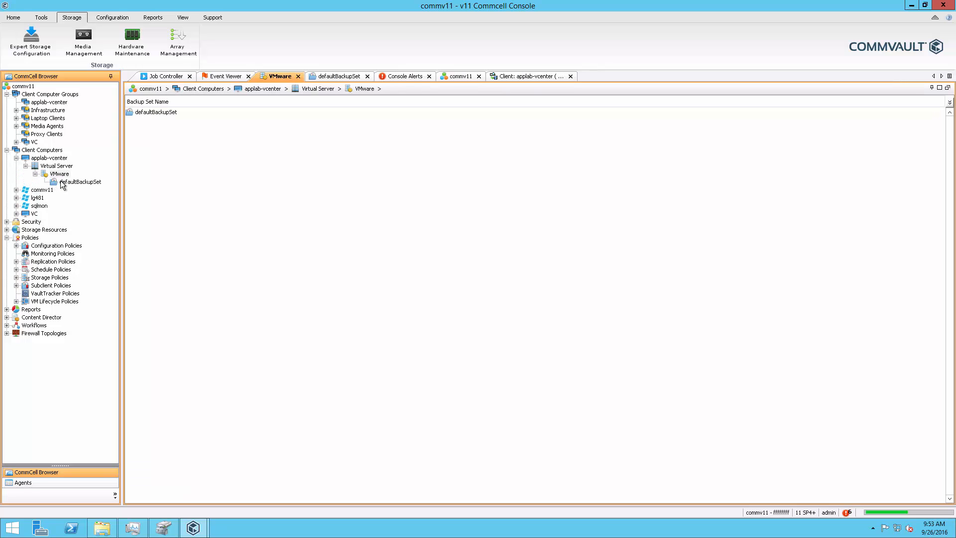
{"action": "left_click", "coordinate": [62, 182]}
{"action": "right_click", "coordinate": [147, 136]}
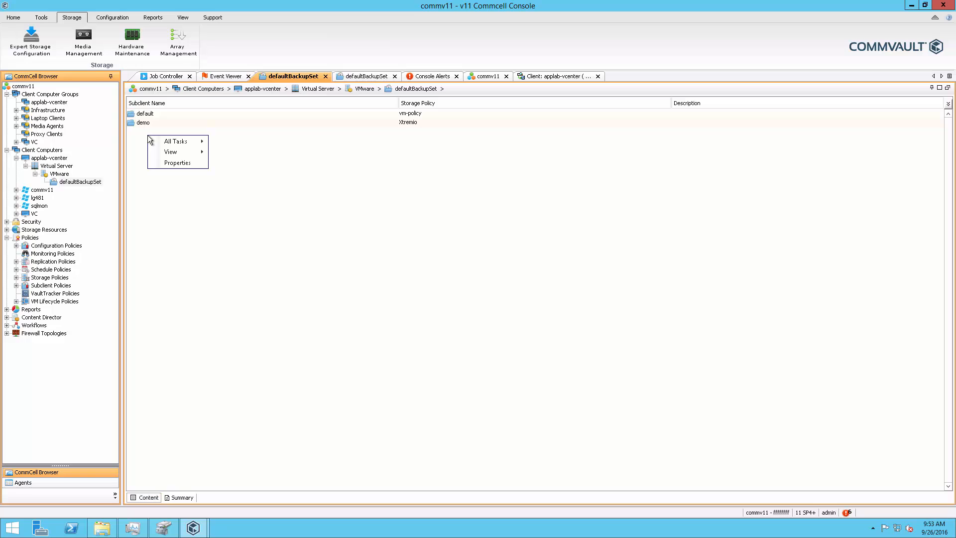
{"action": "mouse_move", "coordinate": [182, 142]}
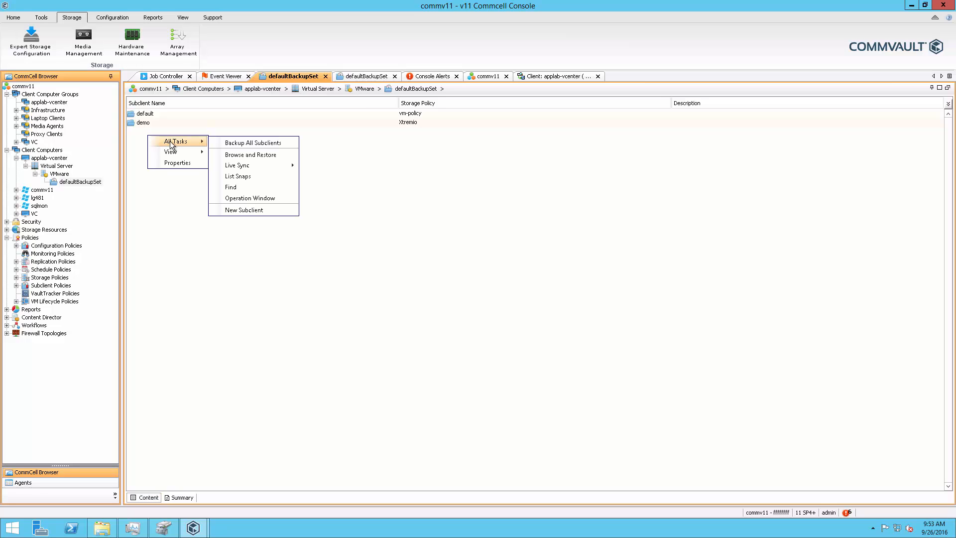
{"action": "left_click", "coordinate": [260, 210]}
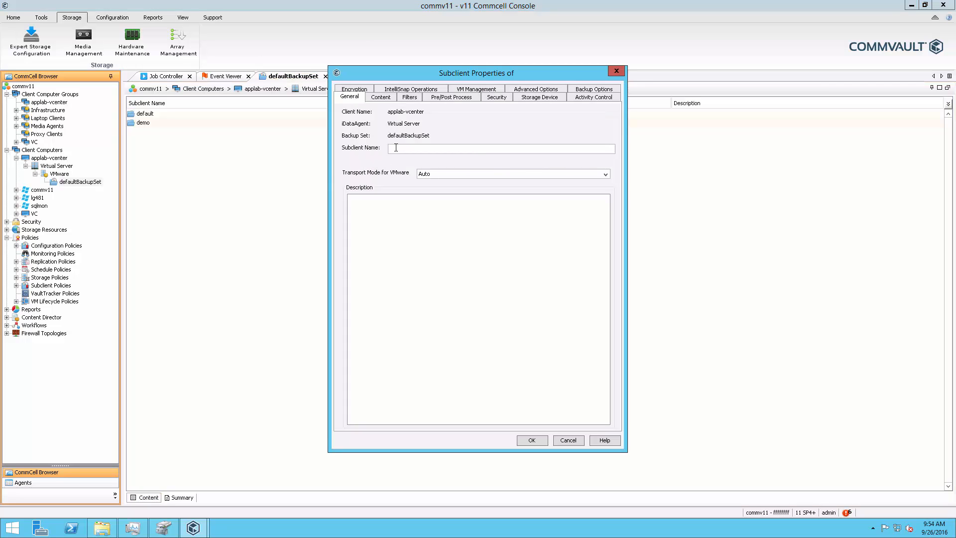
Step: Name the subclient Windows2012 and add the Windows2012 virtual machine from the test datacenter's TEST-CLUSTER as its content
{"action": "type", "text": "Windows2012"}
{"action": "left_click", "coordinate": [381, 97]}
{"action": "left_click", "coordinate": [591, 129]}
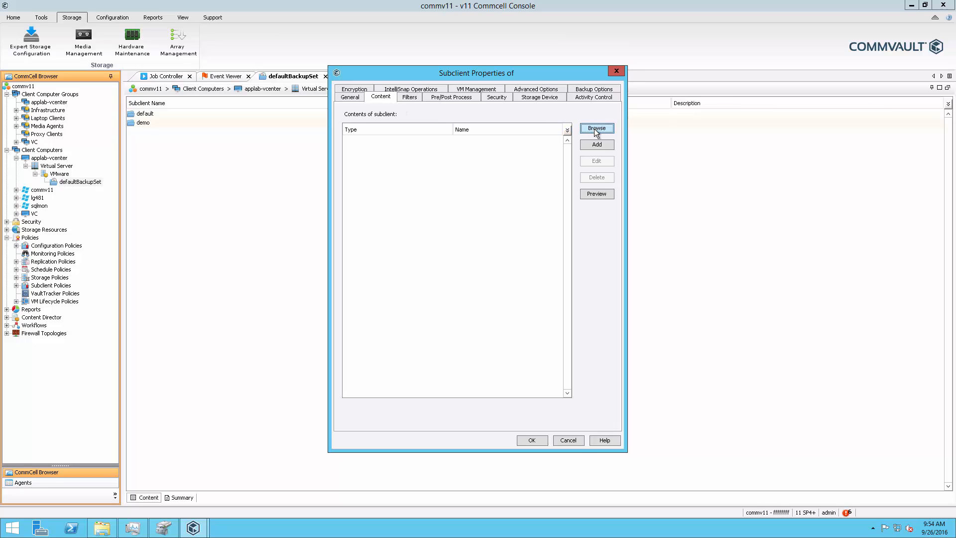
{"action": "left_click", "coordinate": [362, 180]}
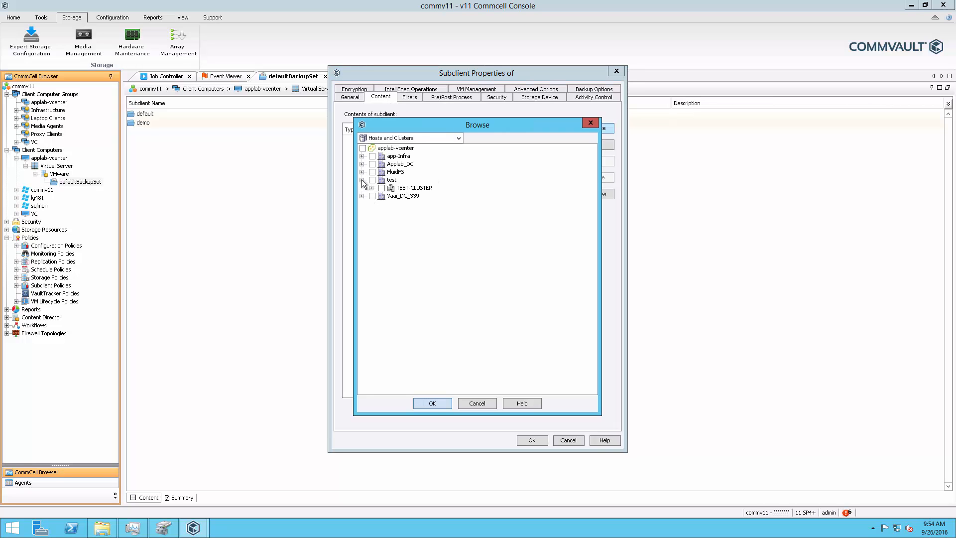
{"action": "left_click", "coordinate": [372, 188]}
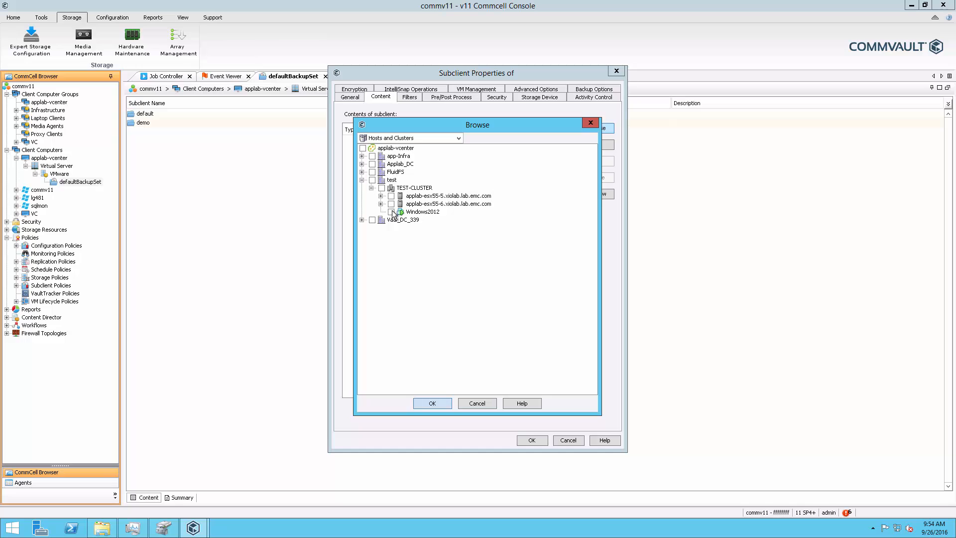
{"action": "left_click", "coordinate": [392, 212]}
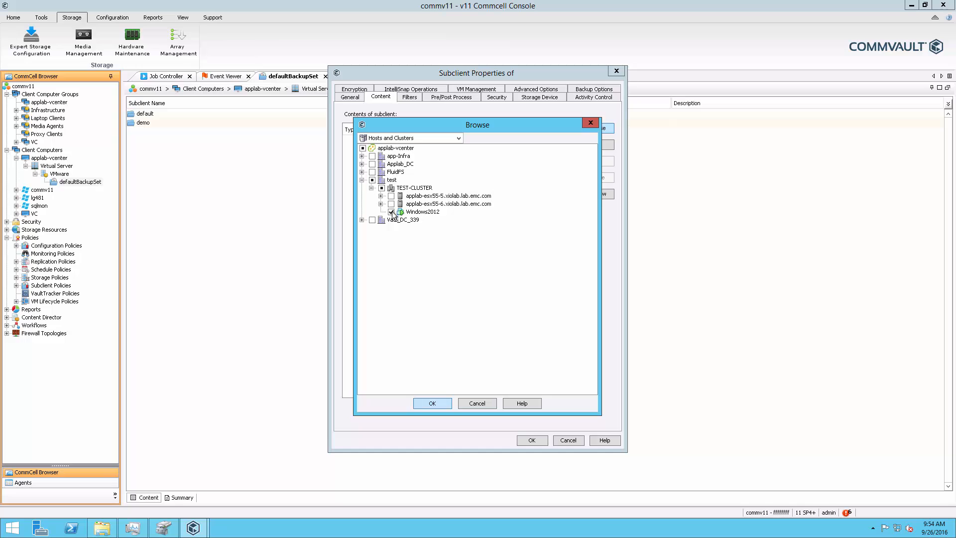
{"action": "left_click", "coordinate": [429, 406]}
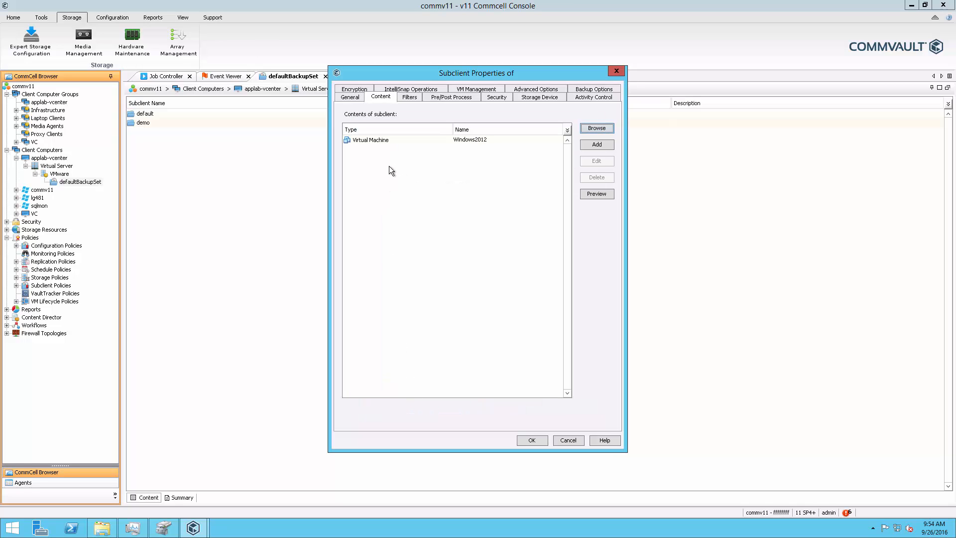
Step: Enable IntelliSnap for the subclient and select EMC XtremIO Snap as its snap engine
{"action": "left_click", "coordinate": [402, 91]}
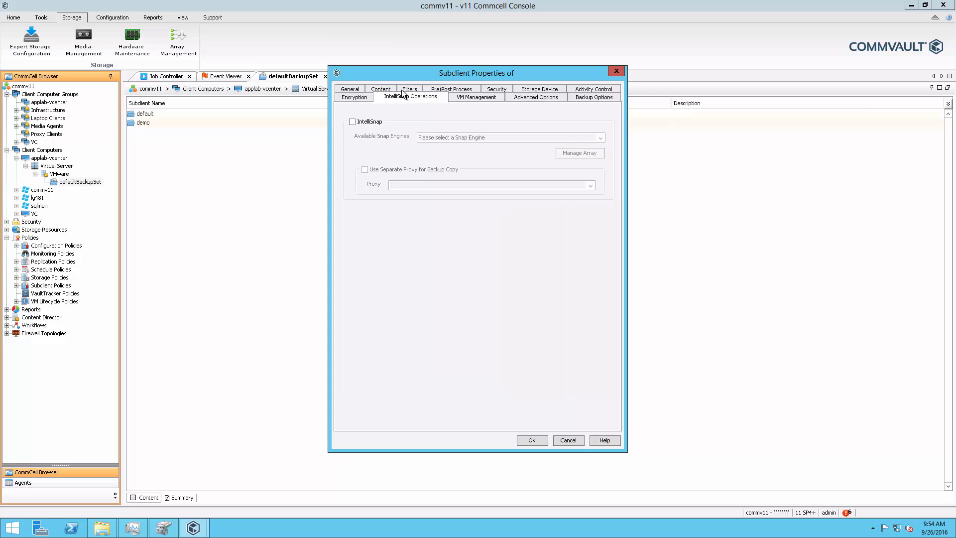
{"action": "left_click", "coordinate": [367, 123]}
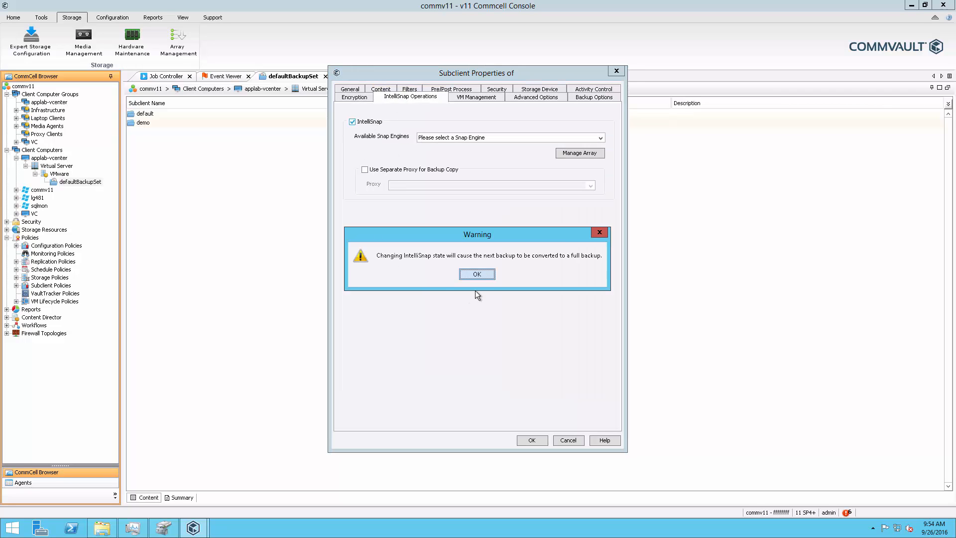
{"action": "left_click", "coordinate": [480, 274]}
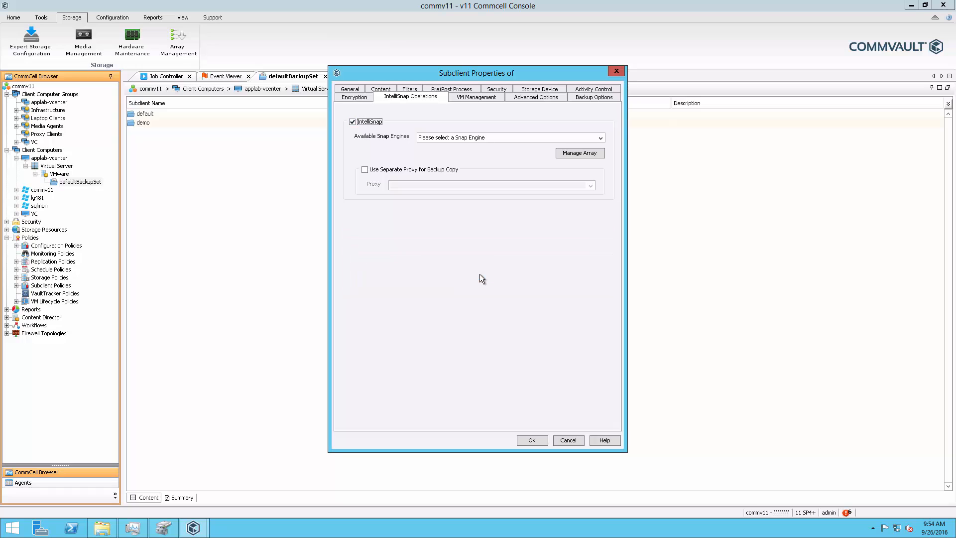
{"action": "left_click", "coordinate": [600, 138]}
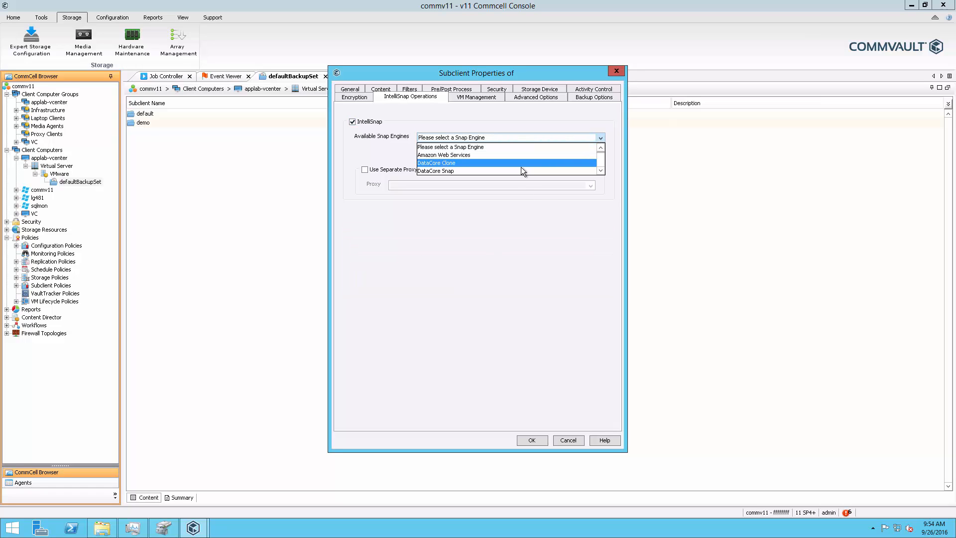
{"action": "scroll", "coordinate": [508, 164], "scroll_direction": "down", "scroll_amount": 5}
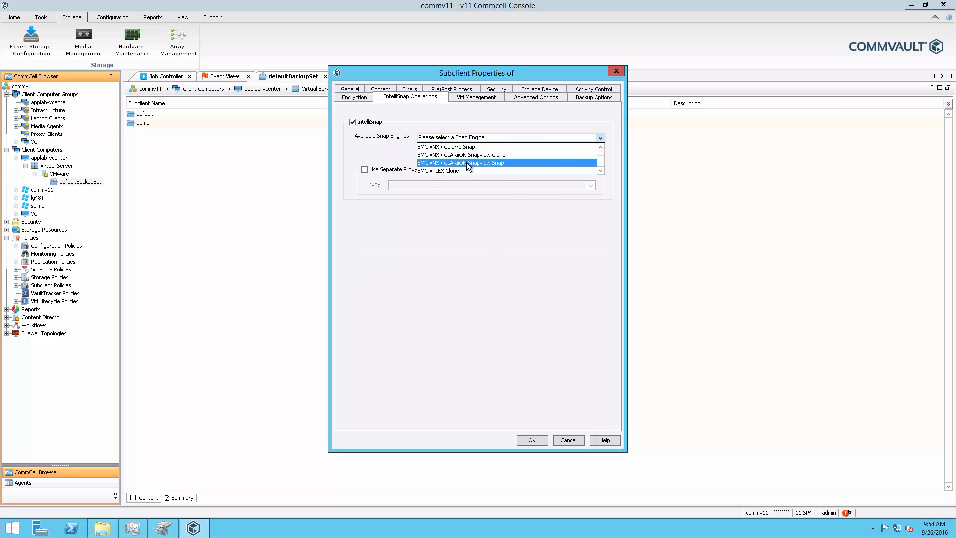
{"action": "left_click", "coordinate": [441, 163]}
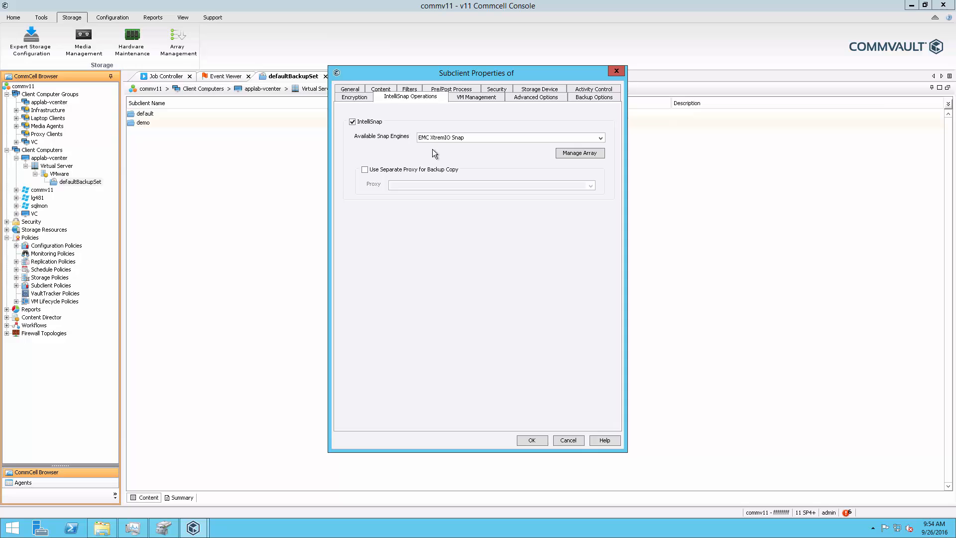
Step: Assign Xtremio Policy as the subclient's data storage policy and try to save the subclient
{"action": "left_click", "coordinate": [530, 89]}
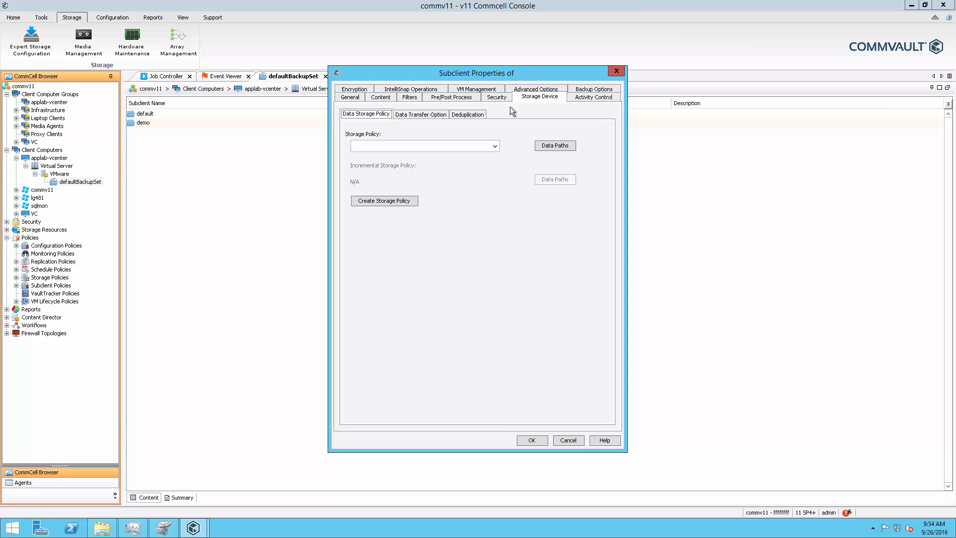
{"action": "left_click", "coordinate": [494, 146]}
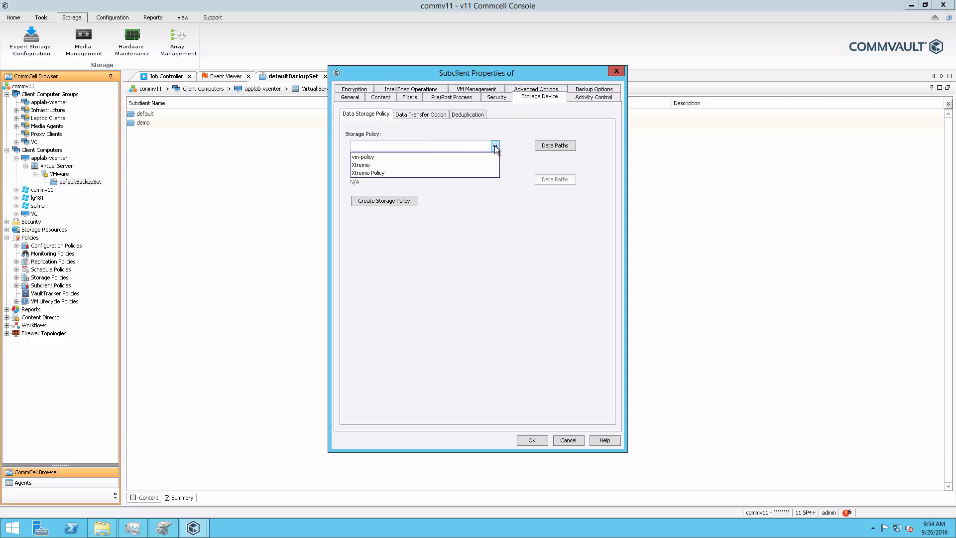
{"action": "left_click", "coordinate": [381, 174]}
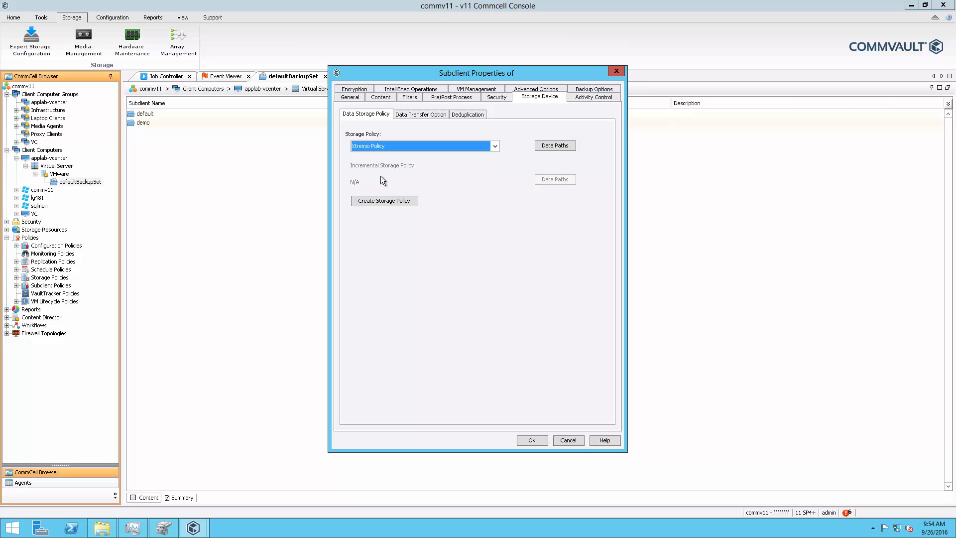
{"action": "left_click", "coordinate": [527, 440]}
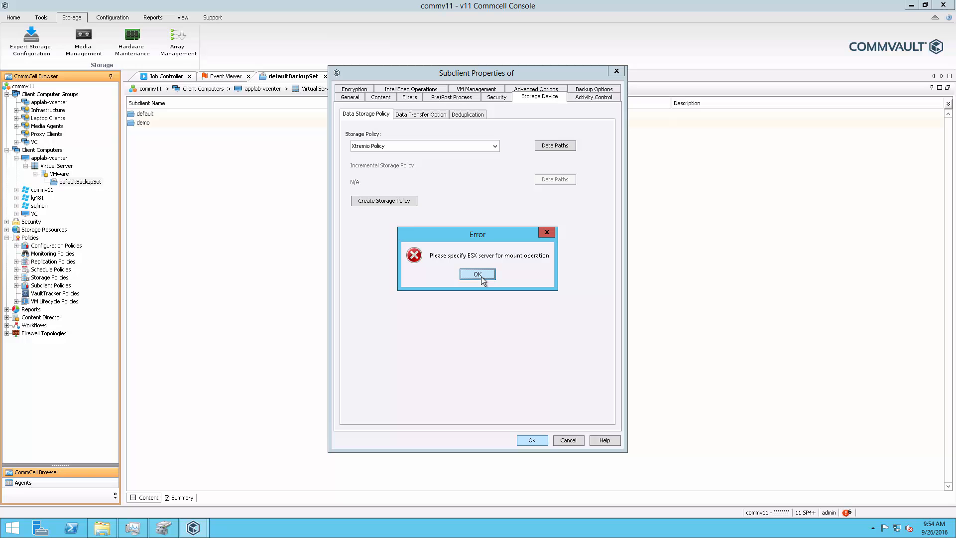
{"action": "left_click", "coordinate": [480, 275]}
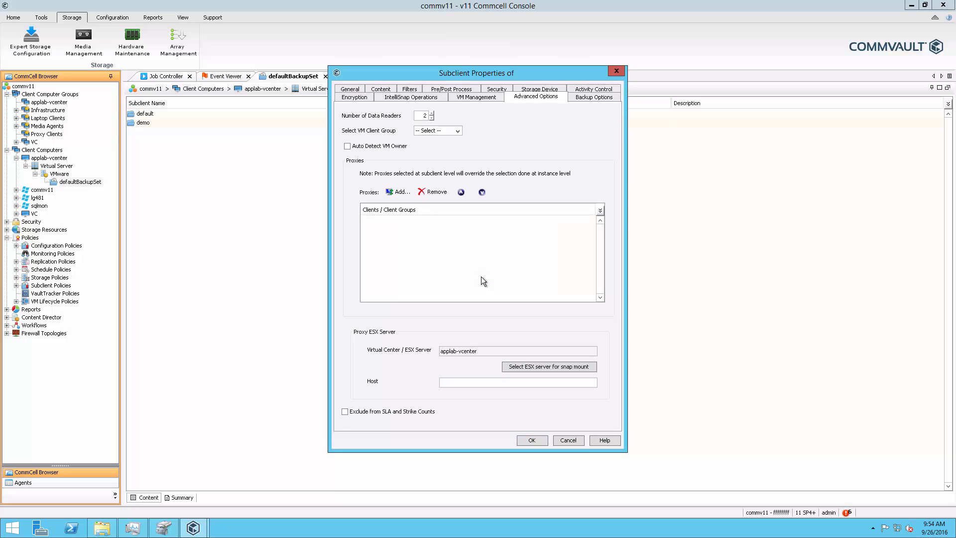
Step: Set applab-esx55-5.xiolab.lab.emc.com in TEST-CLUSTER as the snap mount ESX server and save the subclient without a backup schedule
{"action": "left_click", "coordinate": [525, 367]}
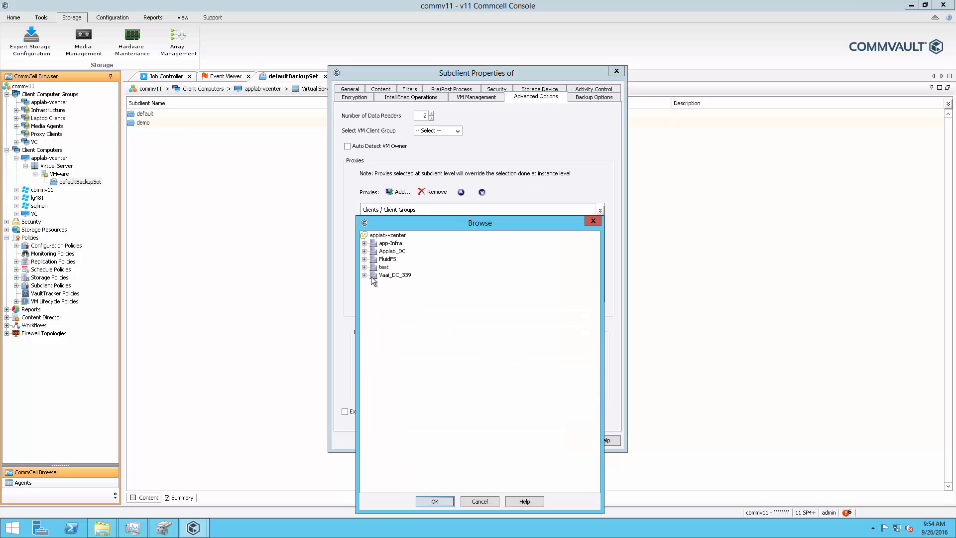
{"action": "left_click", "coordinate": [364, 267]}
{"action": "left_click", "coordinate": [374, 275]}
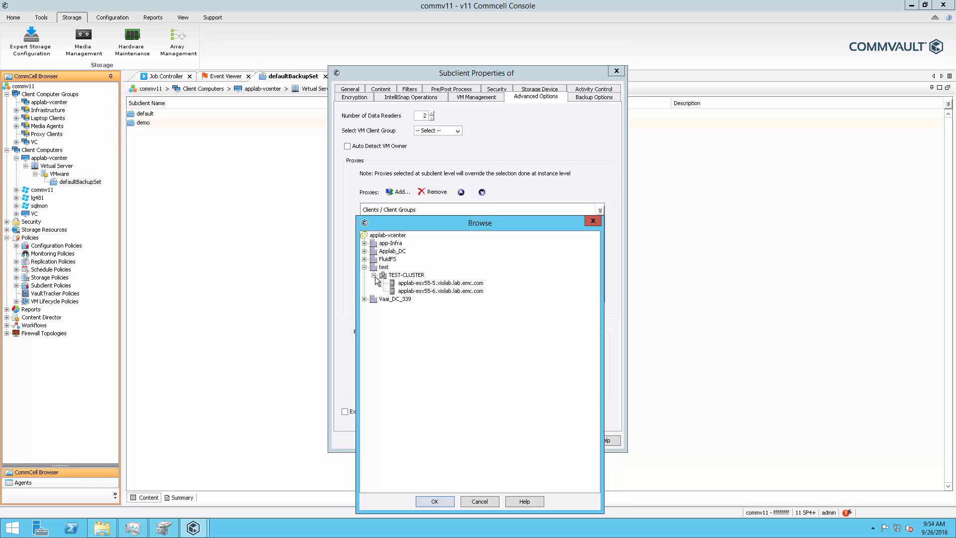
{"action": "left_click", "coordinate": [405, 284]}
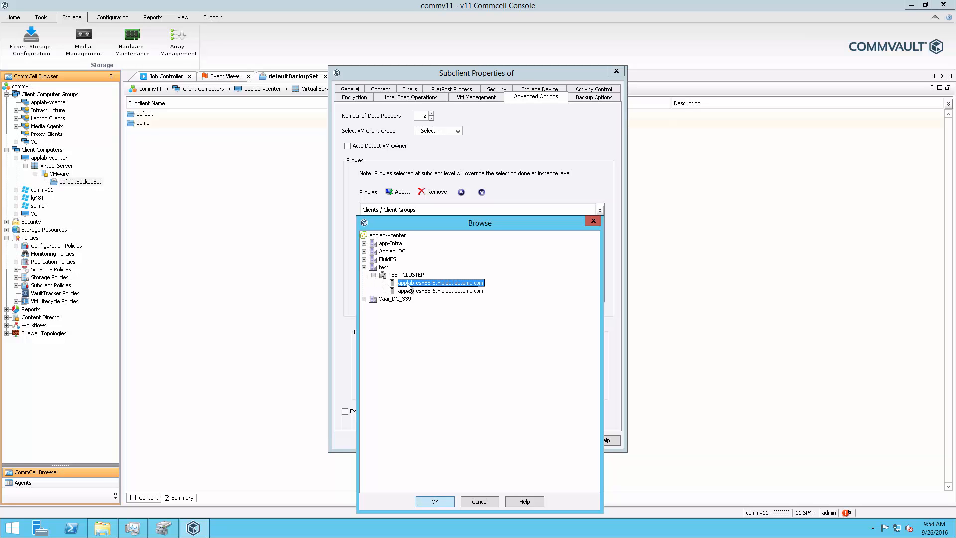
{"action": "left_click", "coordinate": [443, 500]}
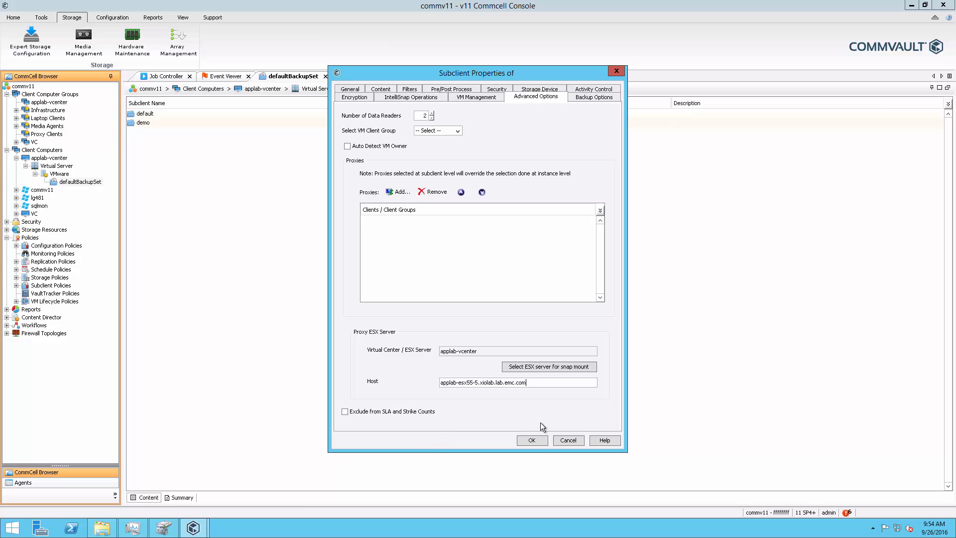
{"action": "left_click", "coordinate": [532, 440]}
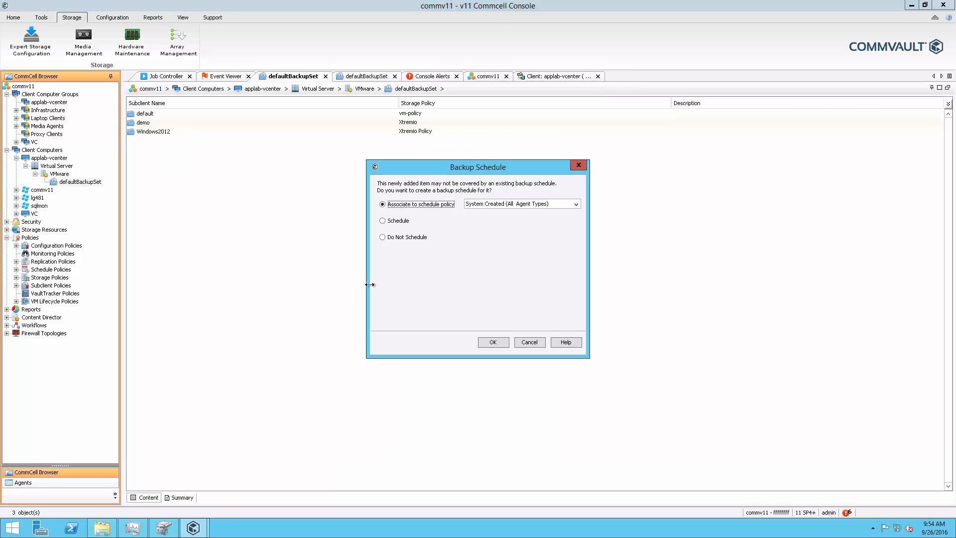
{"action": "left_click", "coordinate": [383, 237]}
{"action": "left_click", "coordinate": [497, 342]}
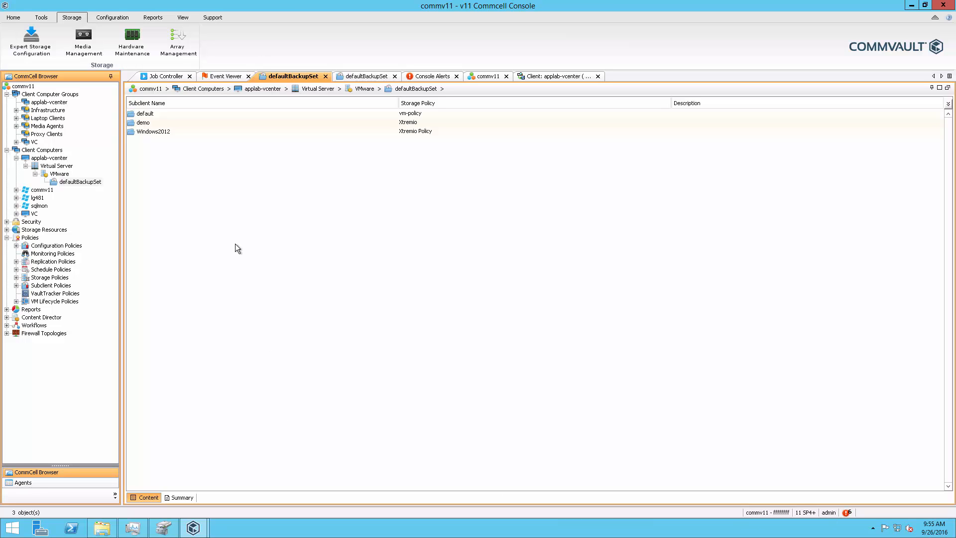
Step: Run an immediate full backup of the Windows2012 subclient
{"action": "right_click", "coordinate": [144, 132]}
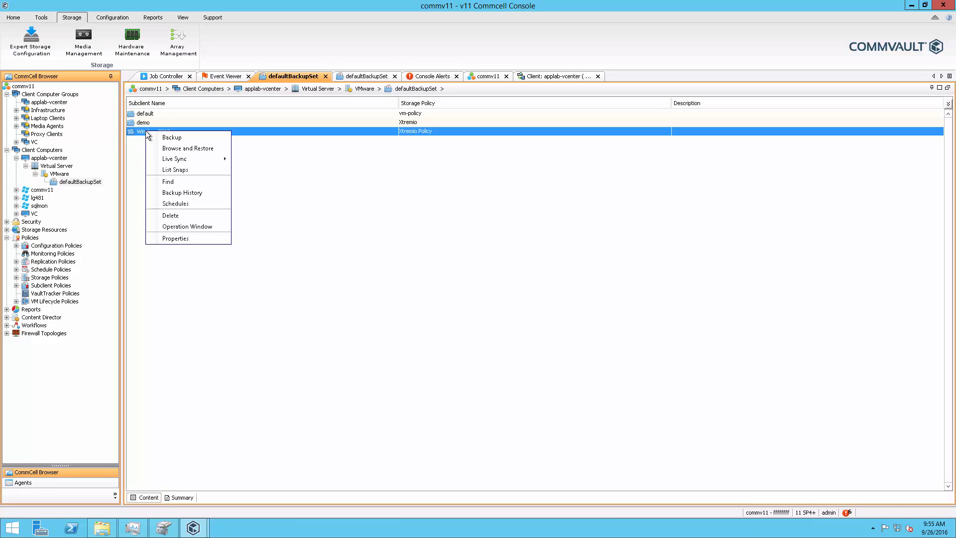
{"action": "left_click", "coordinate": [160, 137]}
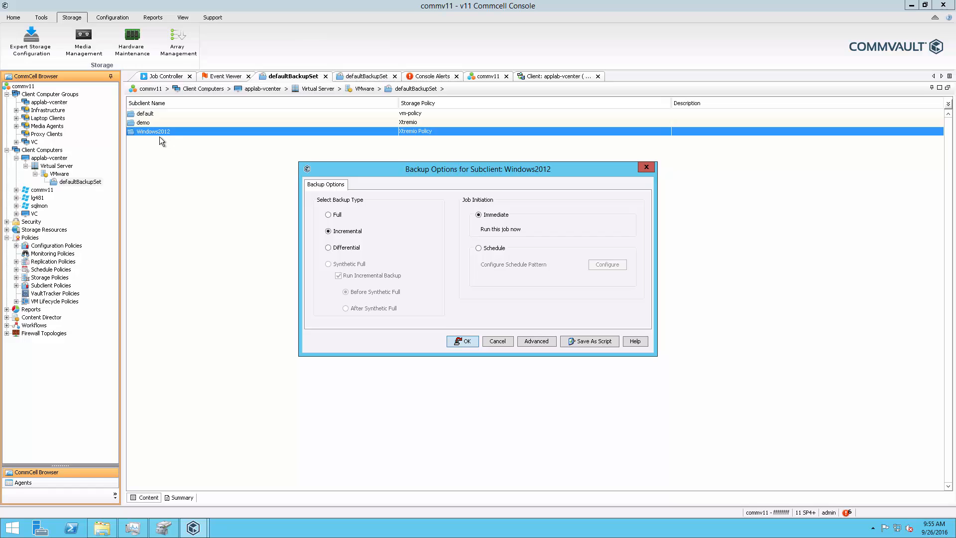
{"action": "left_click", "coordinate": [328, 214]}
{"action": "left_click", "coordinate": [469, 343]}
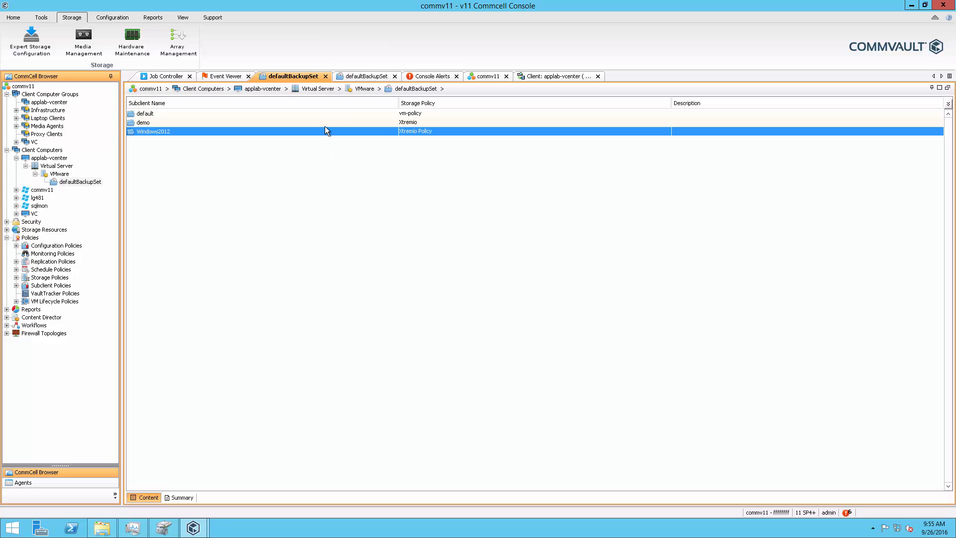
Step: Monitor the backup in the Job Controller, the Windows2012 snapshot task in vSphere Client and volume DS01 in the XtremIO Storage Management Application
{"action": "left_click", "coordinate": [171, 76]}
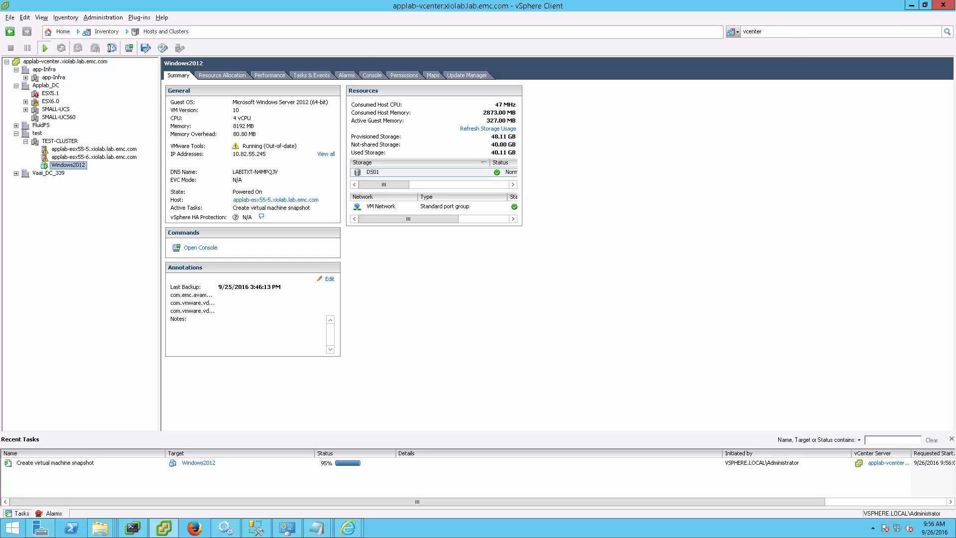
{"action": "key", "text": "alt+Tab"}
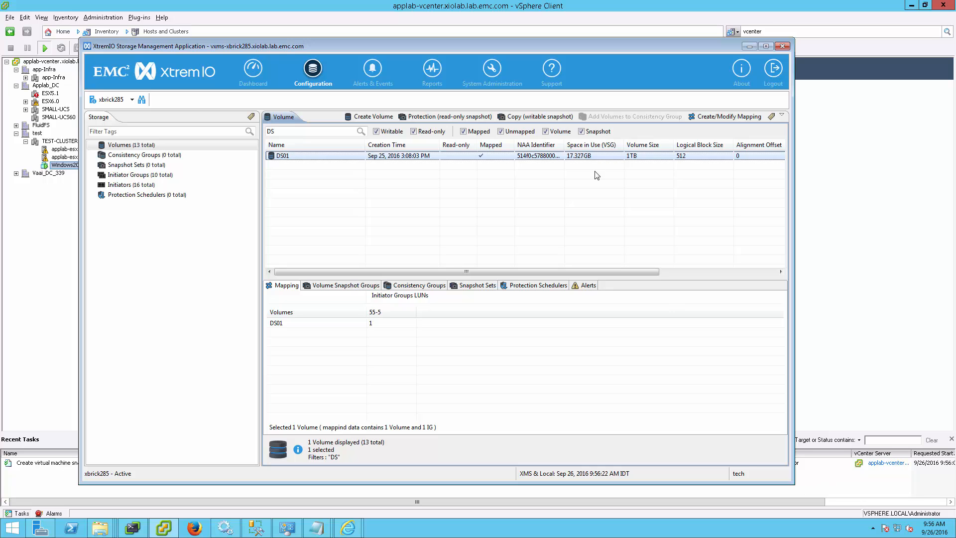
{"action": "left_click_drag", "start_coordinate": [553, 46], "coordinate": [648, 6]}
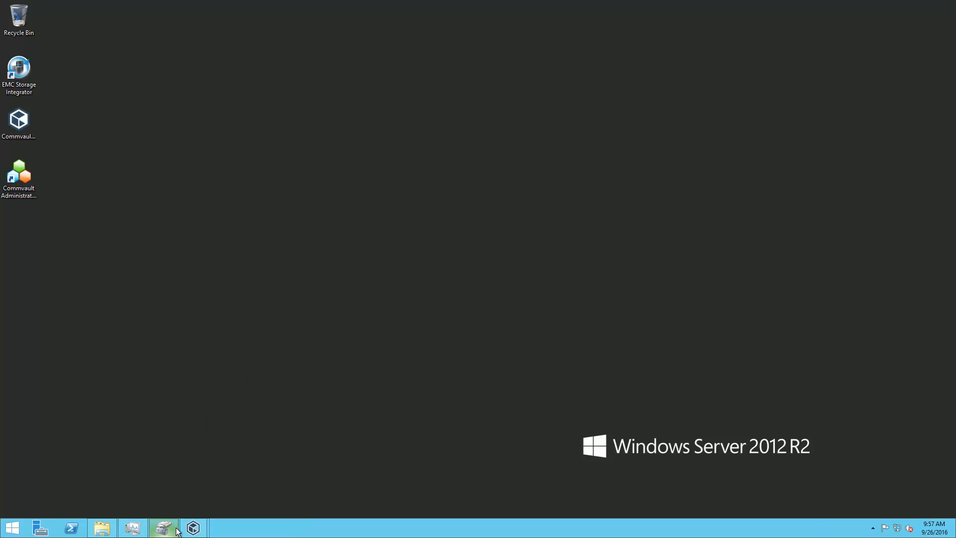
{"action": "mouse_move", "coordinate": [193, 528]}
{"action": "left_click", "coordinate": [160, 494]}
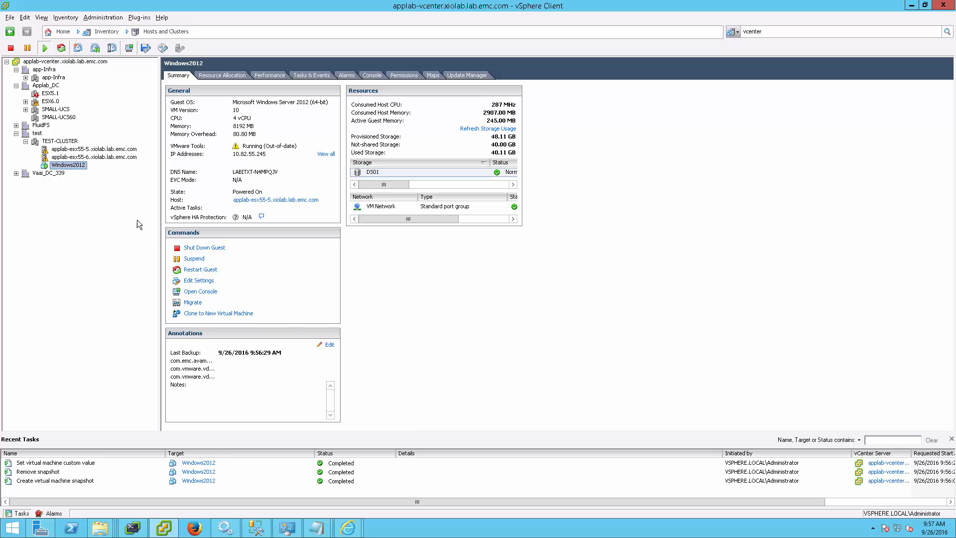
Step: In vSphere Client, power off the Windows2012 virtual machine and delete it from disk
{"action": "right_click", "coordinate": [67, 168]}
{"action": "mouse_move", "coordinate": [115, 172]}
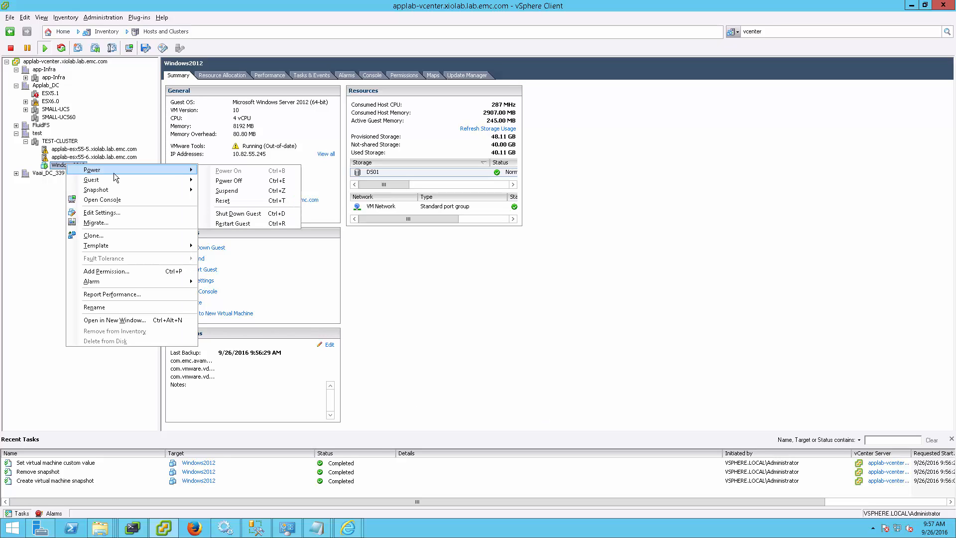
{"action": "left_click", "coordinate": [229, 181]}
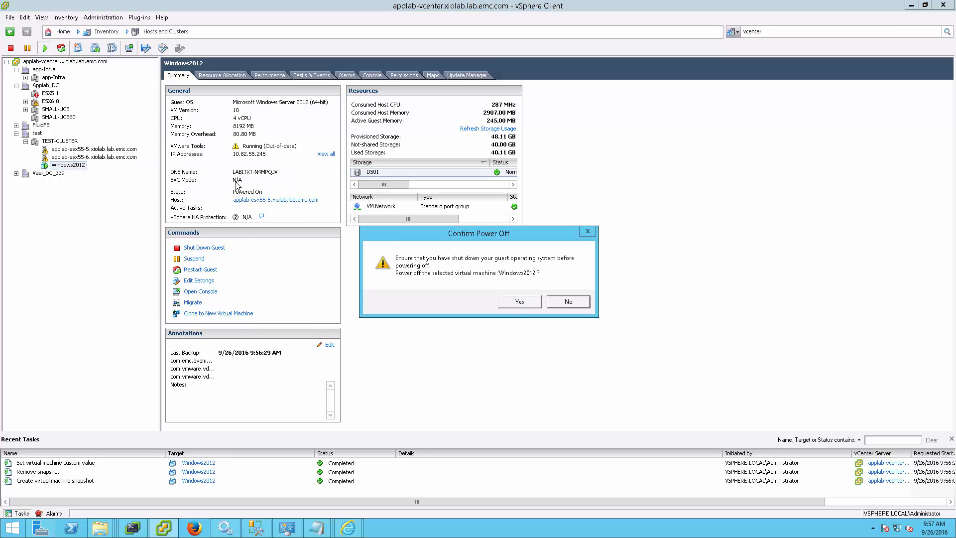
{"action": "left_click", "coordinate": [526, 303]}
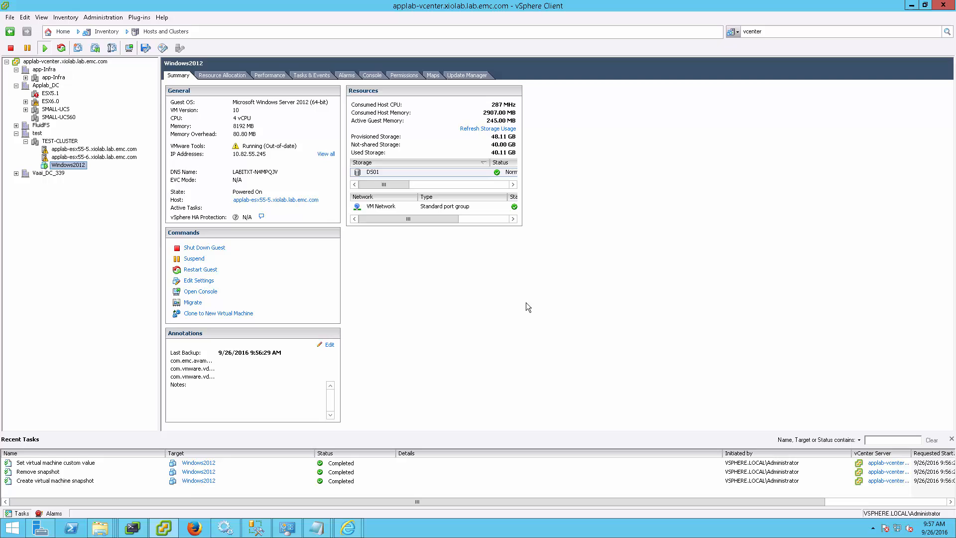
{"action": "right_click", "coordinate": [72, 169]}
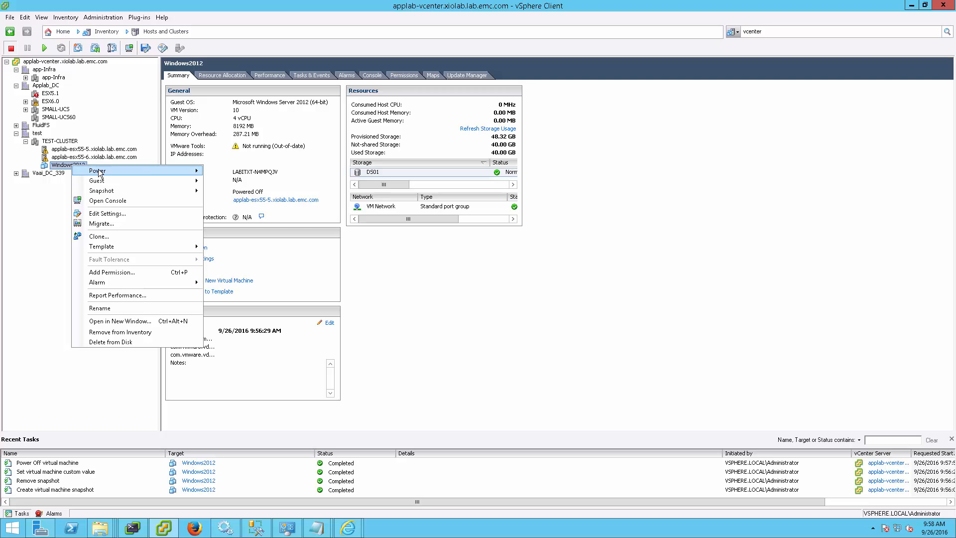
{"action": "left_click", "coordinate": [118, 343]}
{"action": "left_click", "coordinate": [514, 312]}
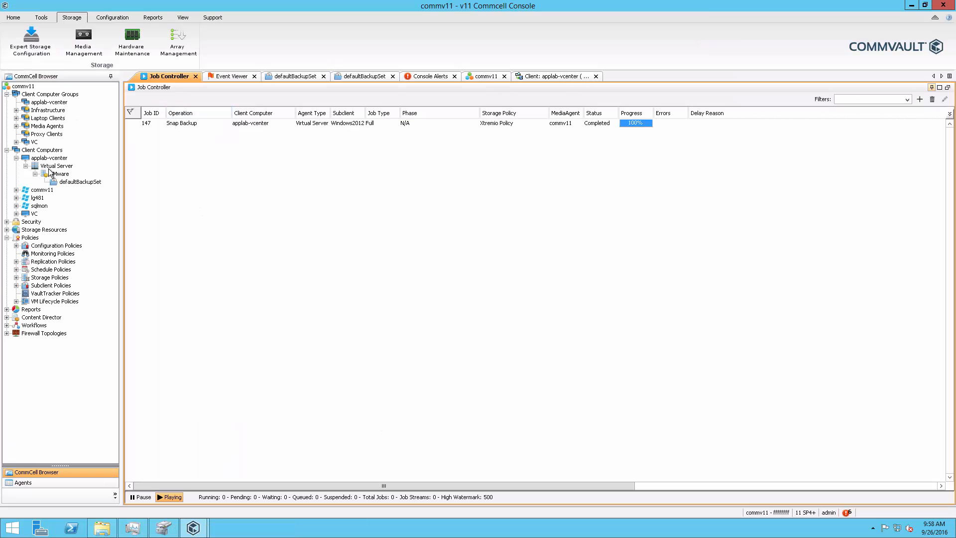
Step: Restore the Windows2012 subclient's latest backup in place as a full virtual machine, using proxy commv11, and open the Job Controller
{"action": "left_click", "coordinate": [63, 184]}
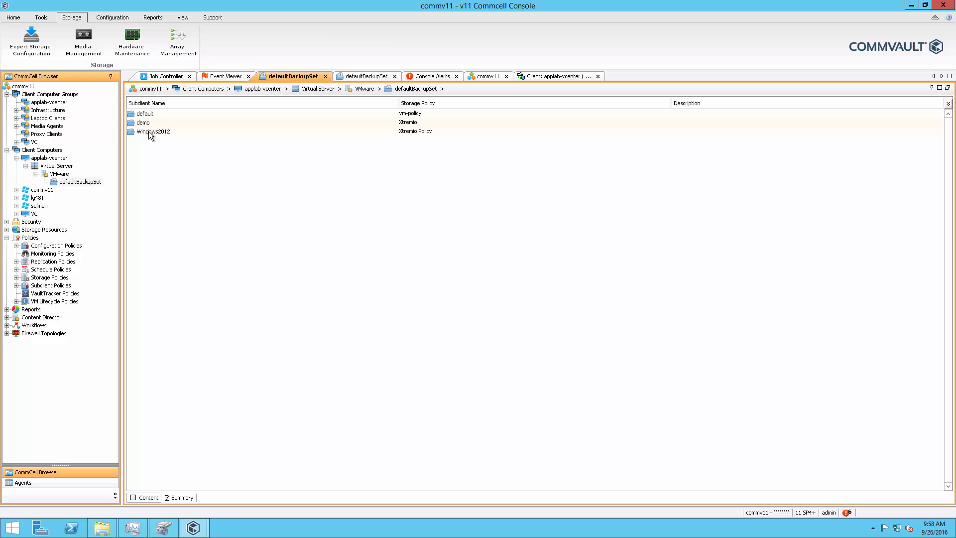
{"action": "right_click", "coordinate": [149, 131]}
{"action": "left_click", "coordinate": [167, 149]}
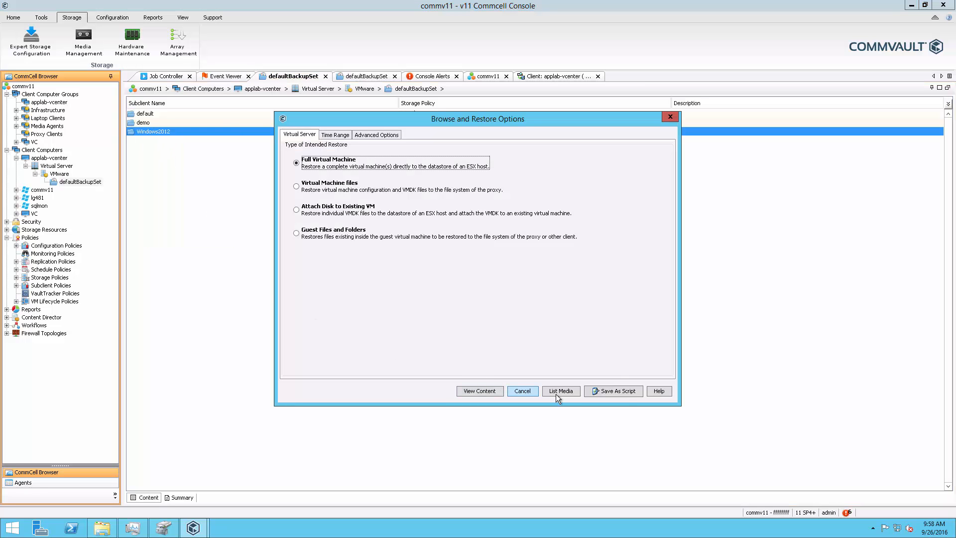
{"action": "left_click", "coordinate": [480, 390]}
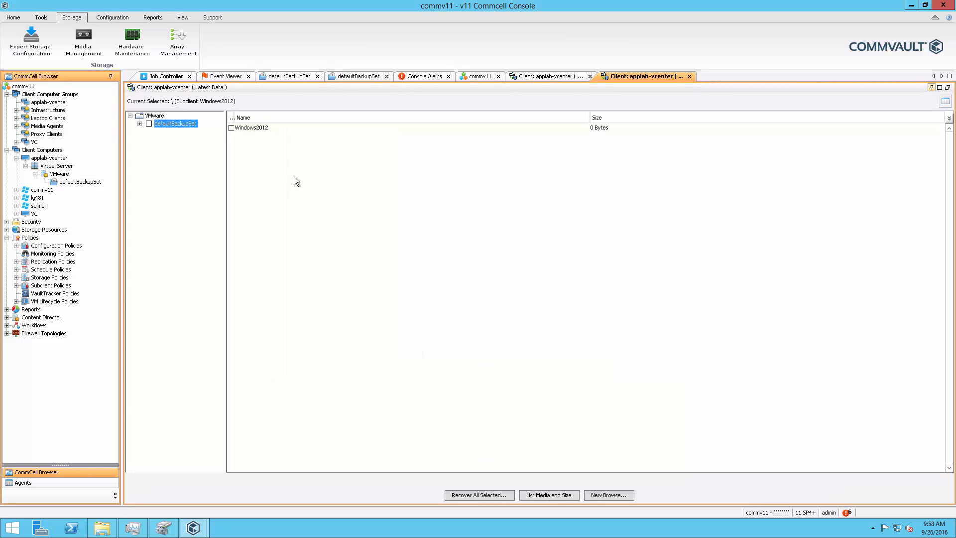
{"action": "left_click", "coordinate": [232, 129]}
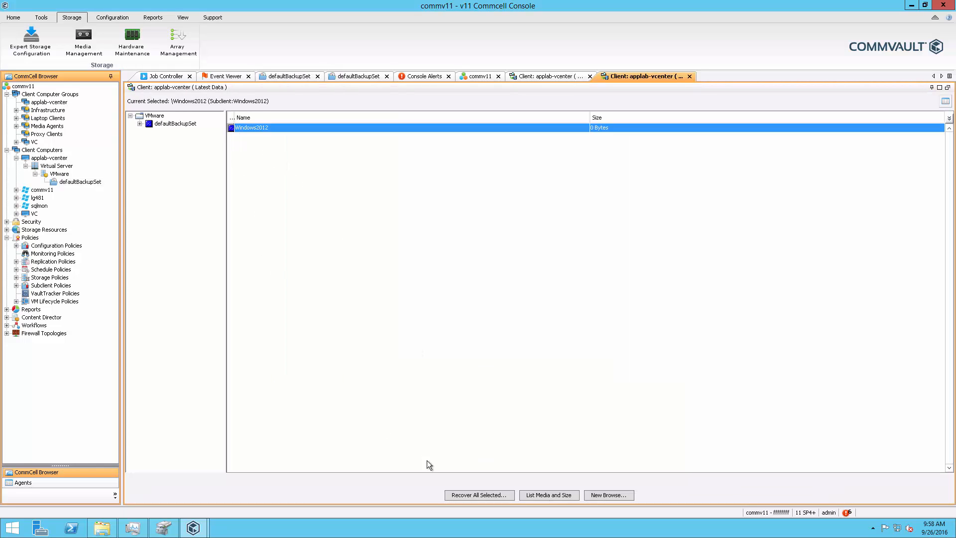
{"action": "left_click", "coordinate": [476, 494]}
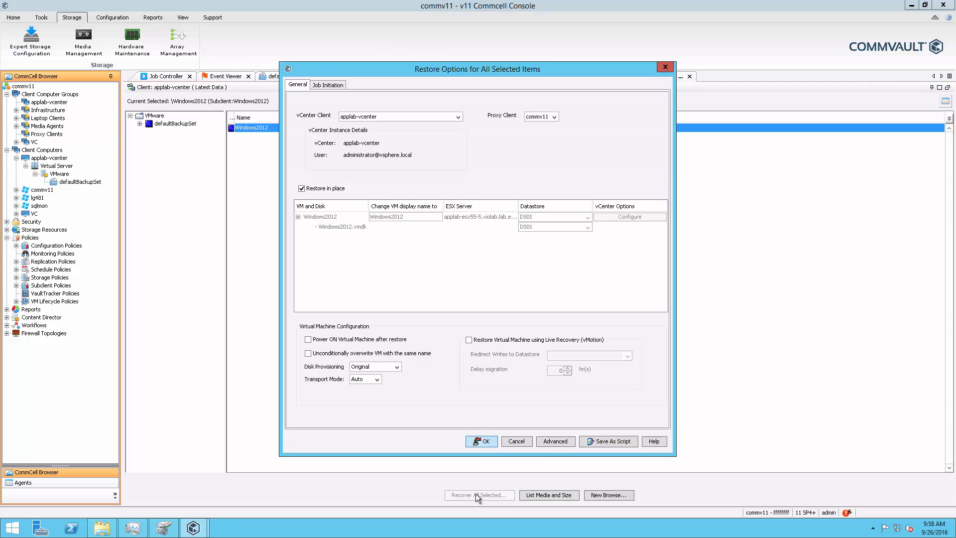
{"action": "left_click", "coordinate": [481, 442]}
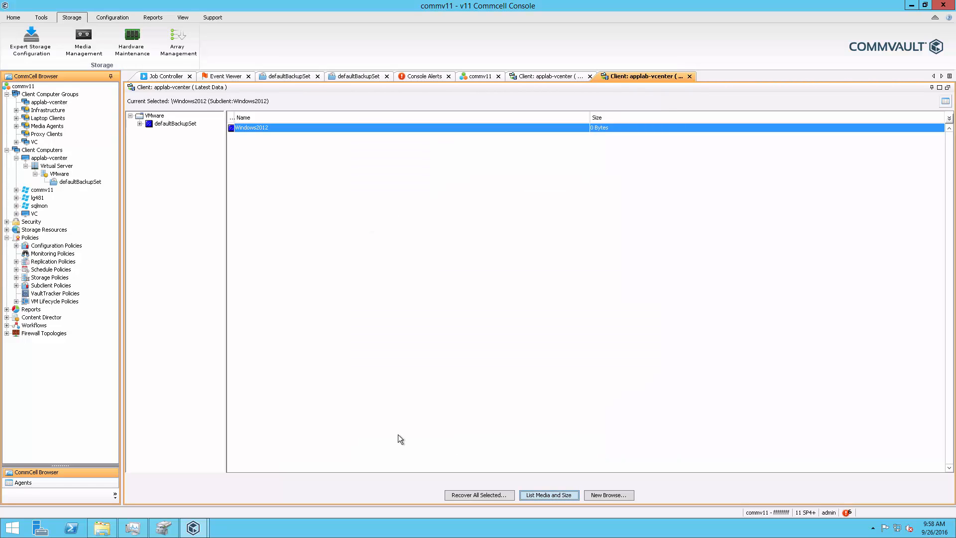
{"action": "left_click", "coordinate": [160, 77]}
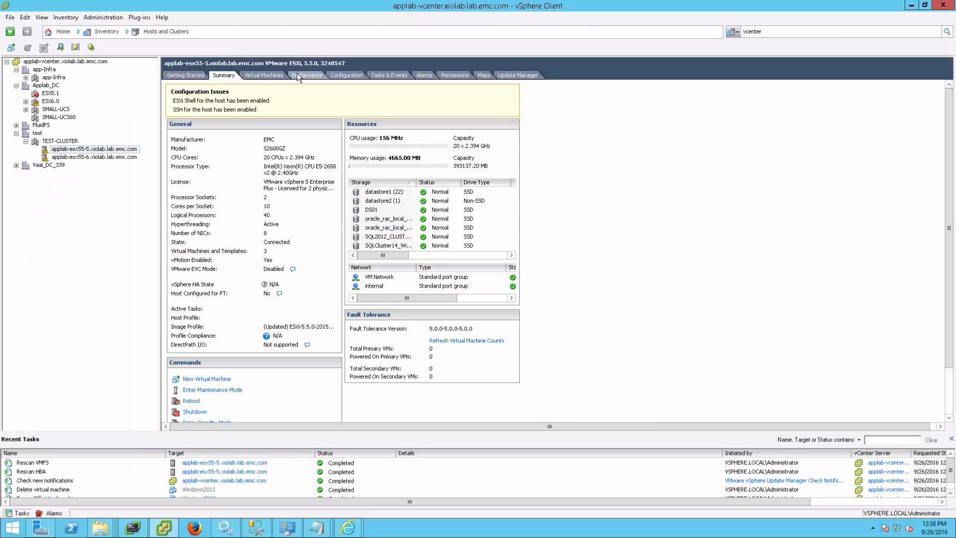
Step: Check the datastores of applab-esx55-5 in vSphere Client and the mapping of snapshot DS01.SP_2_147_208.13 in the XtremIO Storage Management Application
{"action": "left_click", "coordinate": [340, 76]}
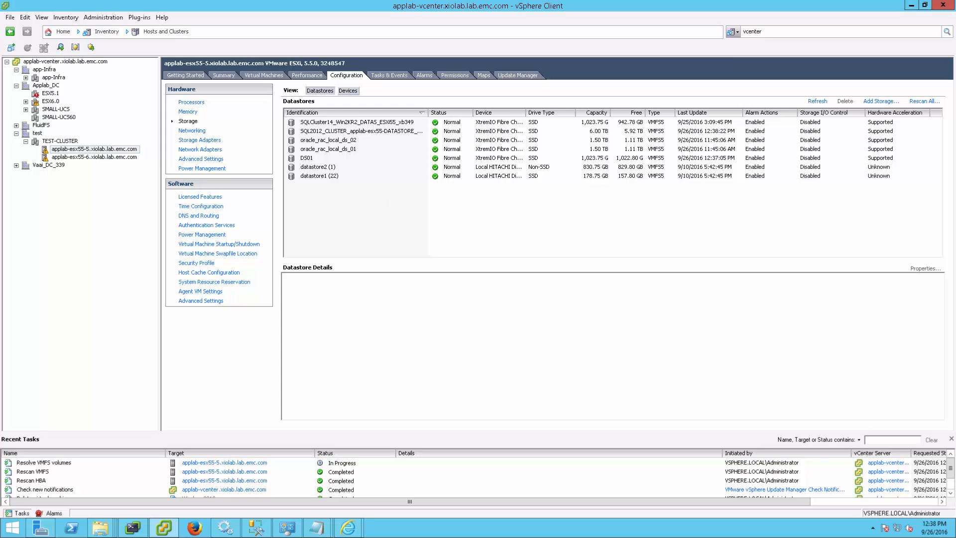
{"action": "key", "text": "alt+Tab"}
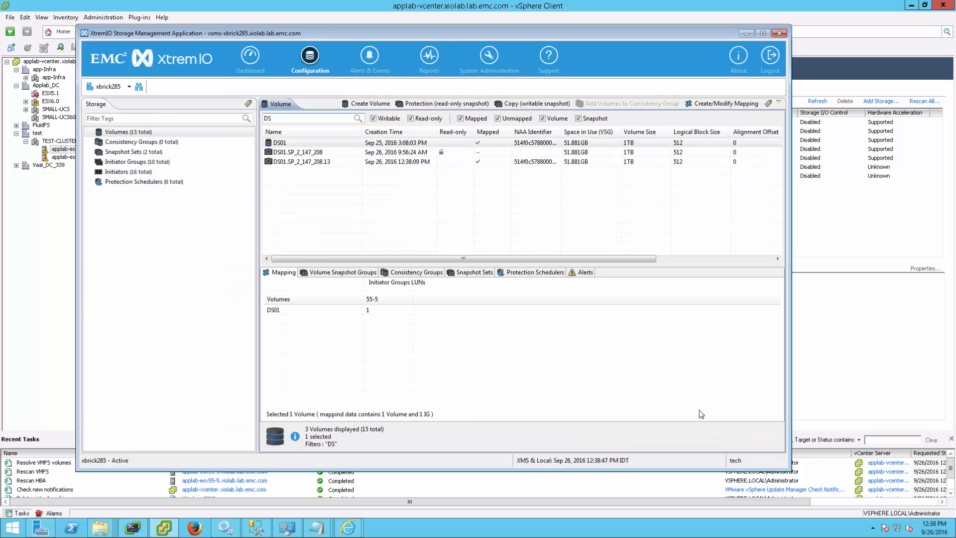
{"action": "left_click", "coordinate": [479, 163]}
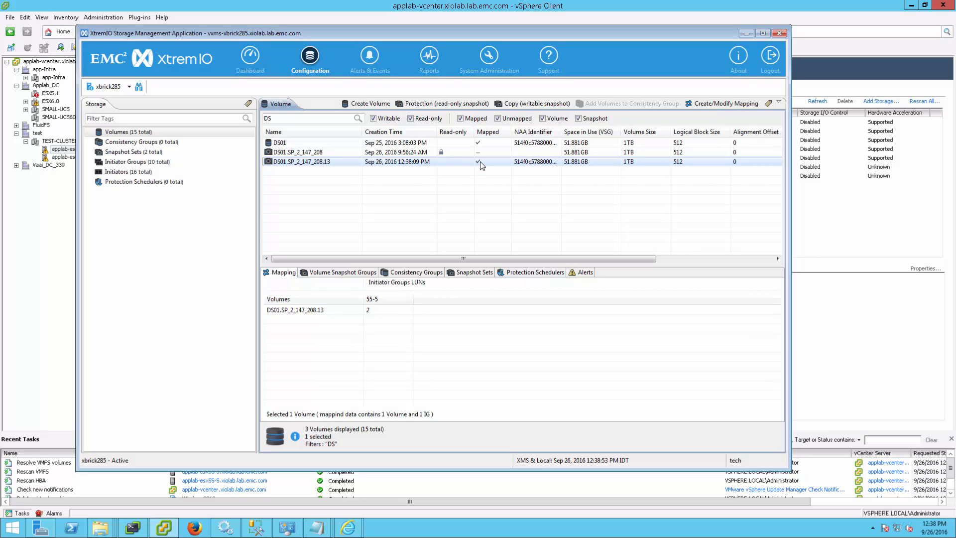
{"action": "left_click", "coordinate": [746, 33]}
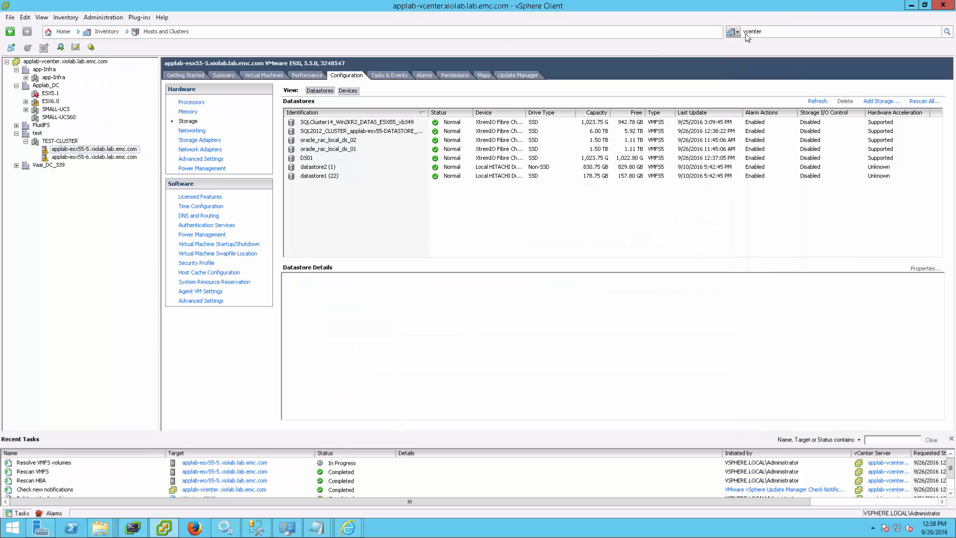
Step: In vSphere Client, inspect the Resolve VMFS volumes task, datastore DS01_GX_BACKUP_147_2_271 and the temporary virtual machine Windows2012_147_GX_BACKUP
{"action": "left_click", "coordinate": [277, 463]}
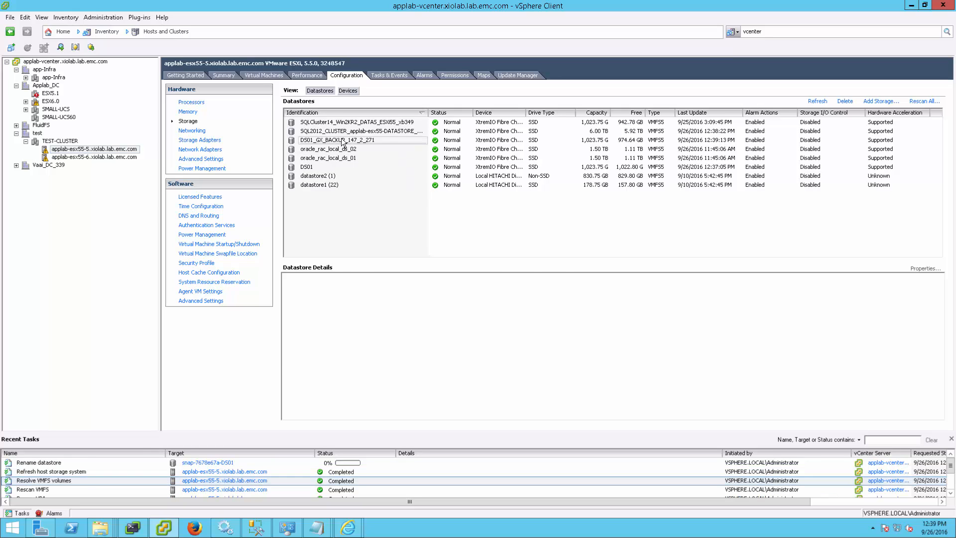
{"action": "left_click", "coordinate": [343, 141]}
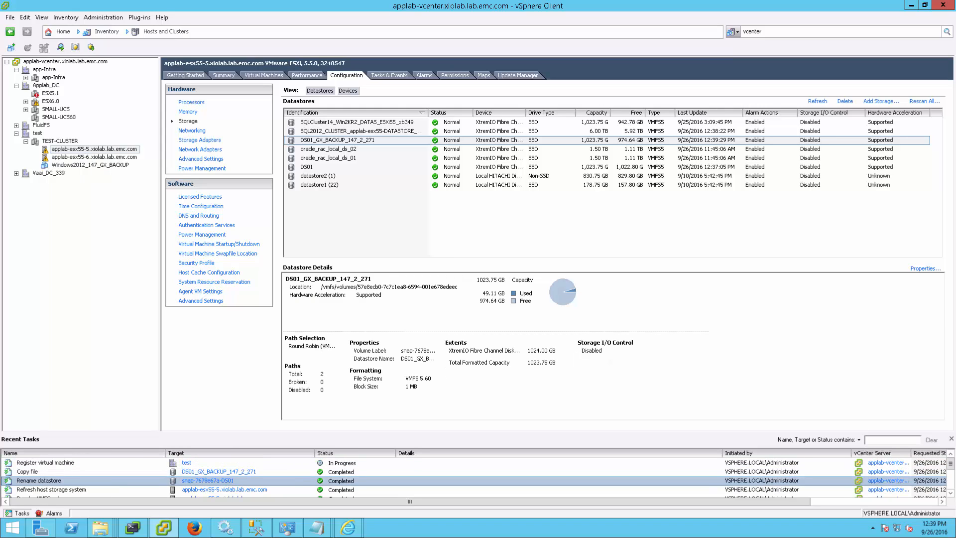
{"action": "left_click", "coordinate": [91, 165]}
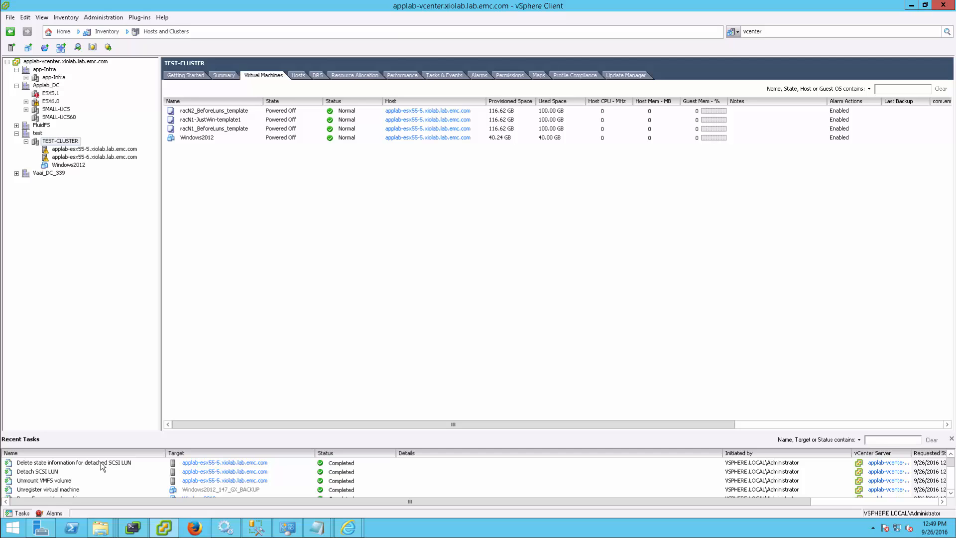
Step: Check the datastore list of applab-esx55-5 with full names readable, and view the restored Windows2012 virtual machine's summary
{"action": "left_click", "coordinate": [65, 149]}
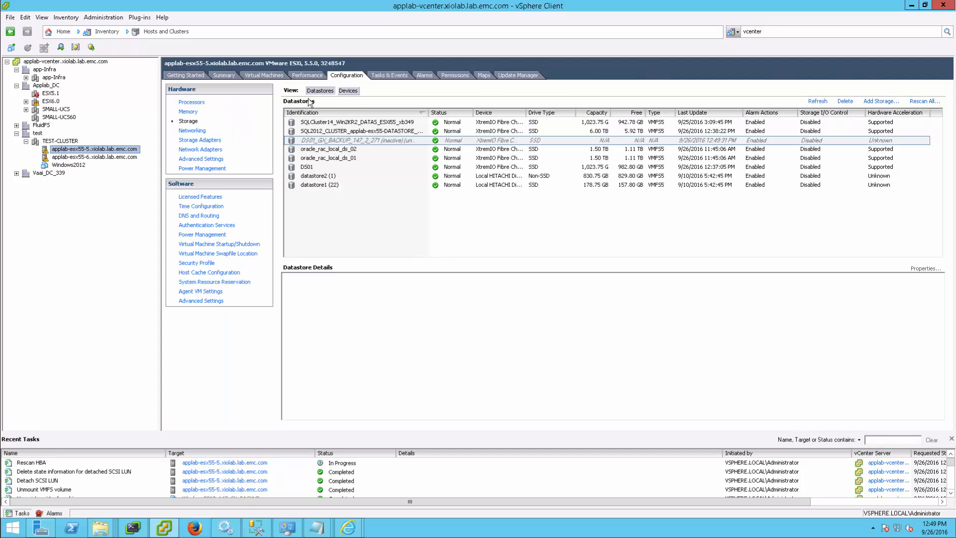
{"action": "left_click_drag", "start_coordinate": [430, 113], "coordinate": [460, 113]}
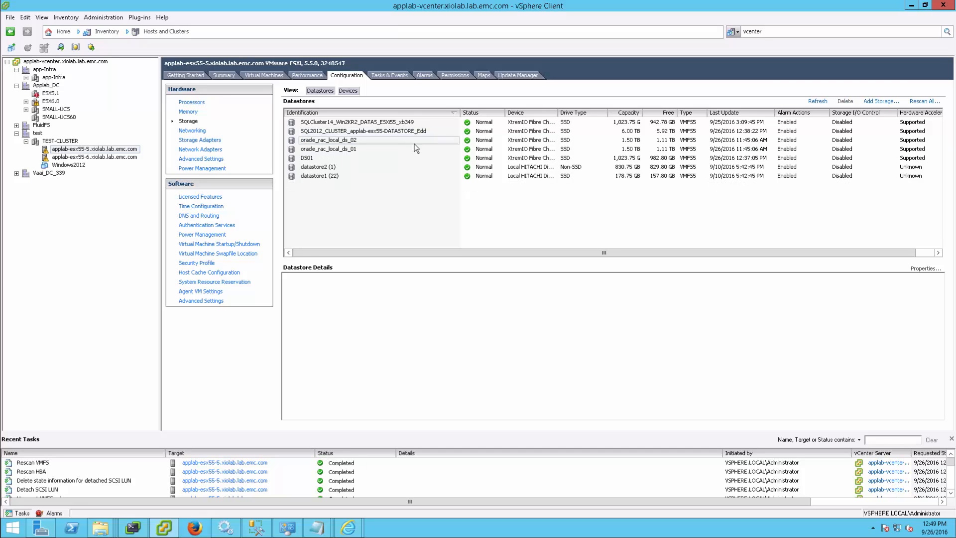
{"action": "left_click", "coordinate": [68, 165]}
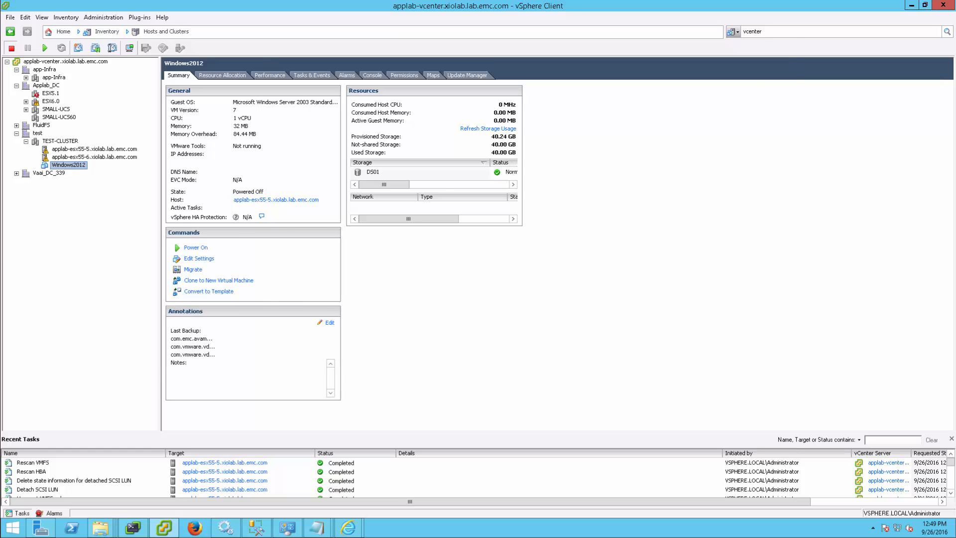
Step: Switch to the XtremIO Storage Management Application and filter the configured volumes by "DS" to check the remaining DS01 snapshots
{"action": "key", "text": "alt+Tab"}
{"action": "left_click", "coordinate": [310, 56]}
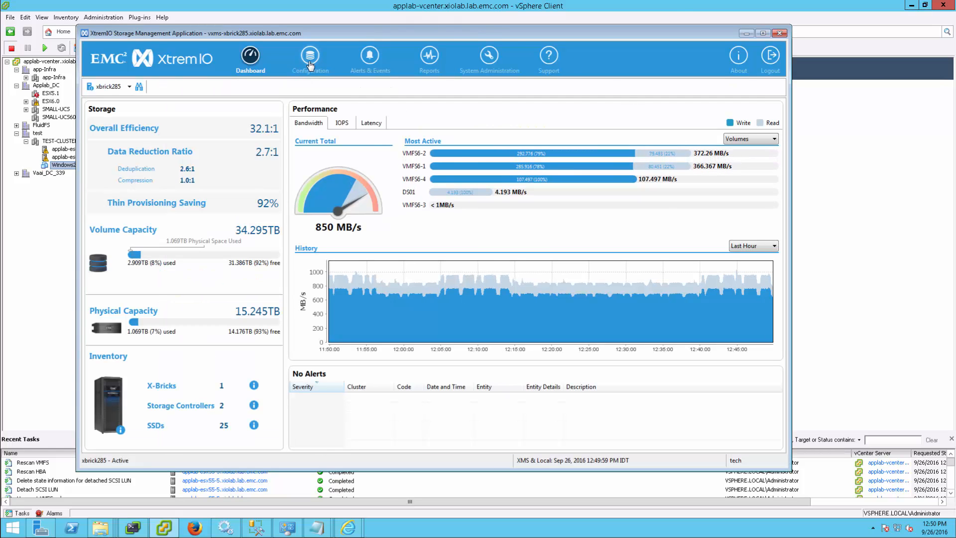
{"action": "left_click", "coordinate": [297, 119]}
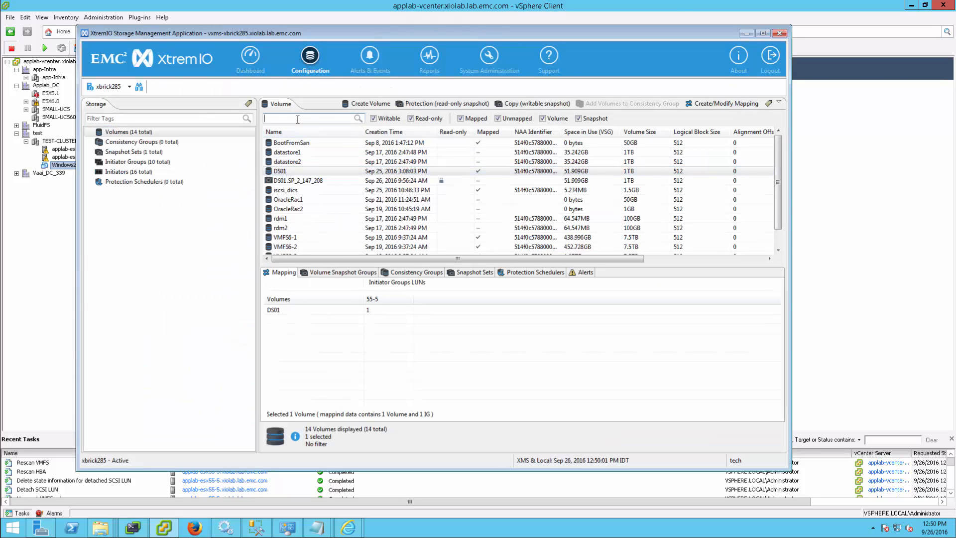
{"action": "type", "text": "DS"}
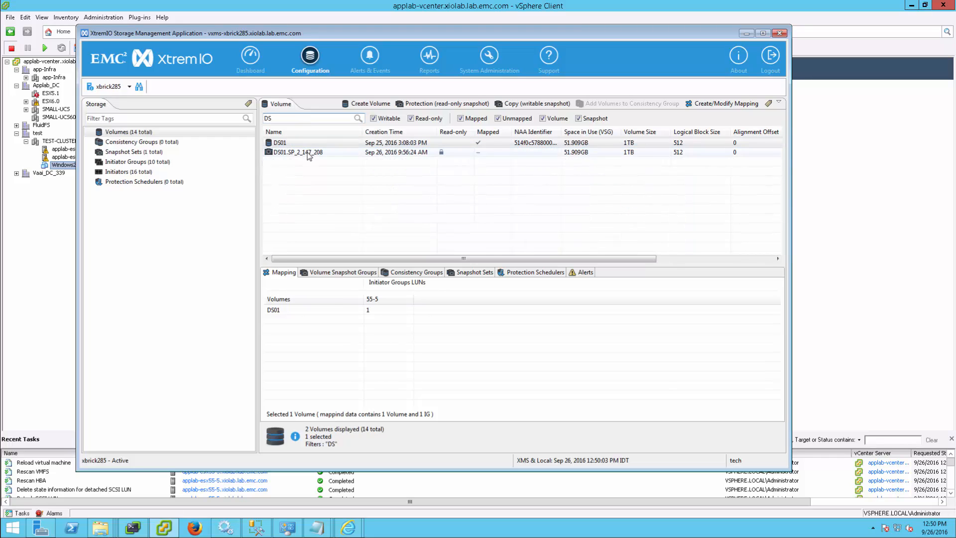
{"action": "left_click", "coordinate": [748, 33]}
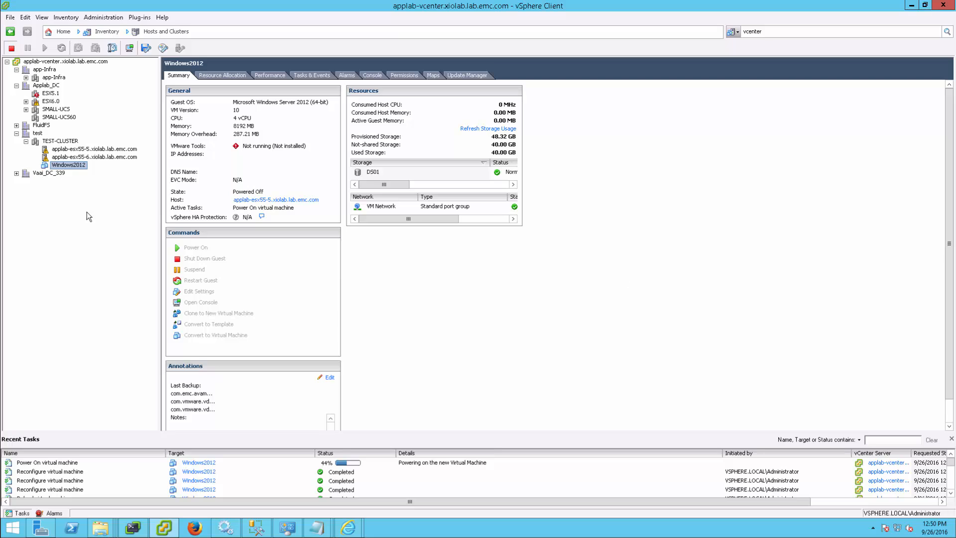
Step: Open the console of the restored Windows2012 virtual machine in vSphere Client and reposition it so the whole guest screen is visible
{"action": "right_click", "coordinate": [63, 166]}
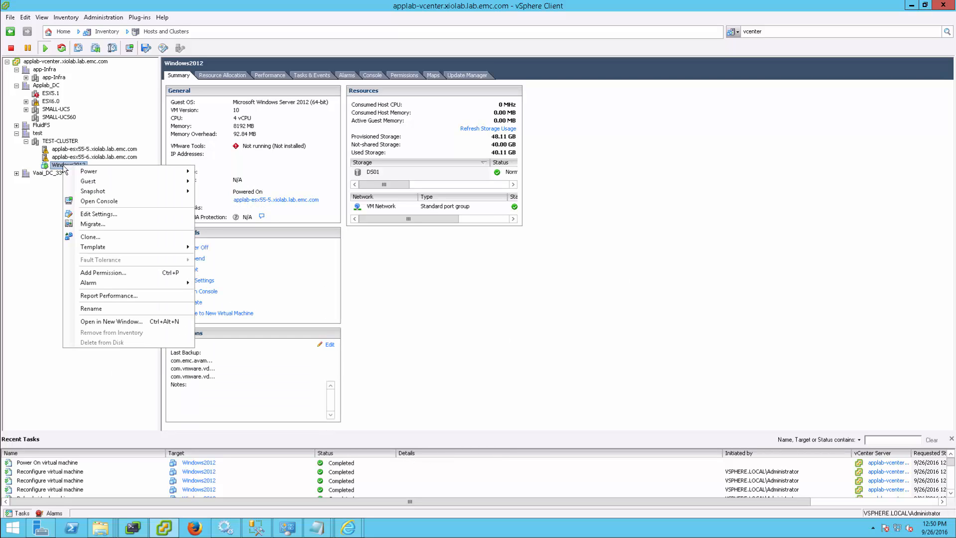
{"action": "left_click", "coordinate": [115, 202]}
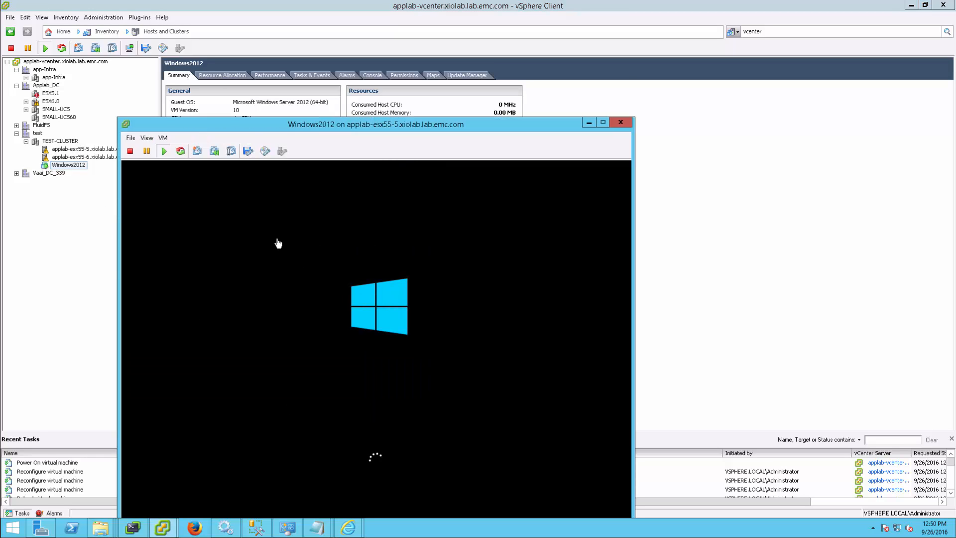
{"action": "left_click_drag", "start_coordinate": [303, 126], "coordinate": [363, 43]}
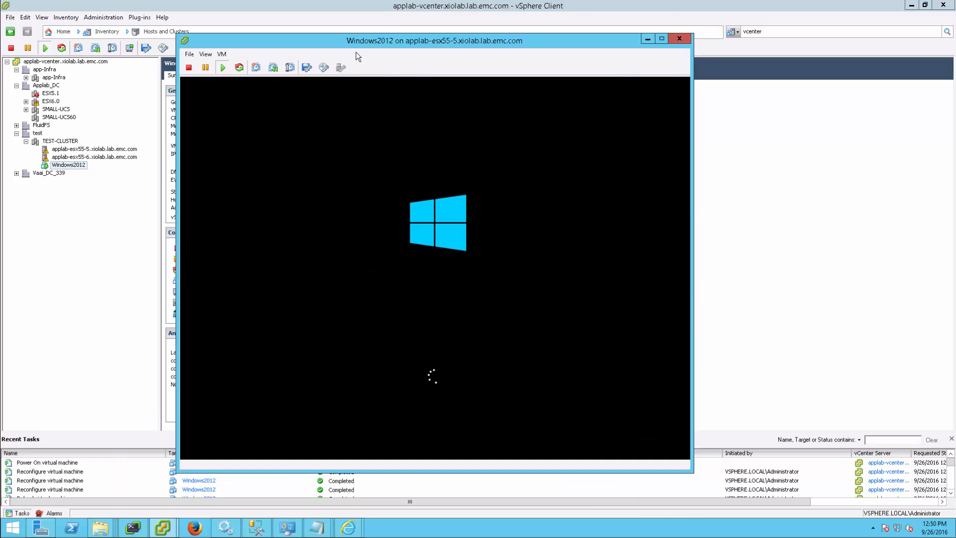
Step: Sign in to the Windows2012 guest by entering the administrator account's password, dismiss the Shutdown Event Tracker and release the cursor
{"action": "left_click", "coordinate": [398, 240]}
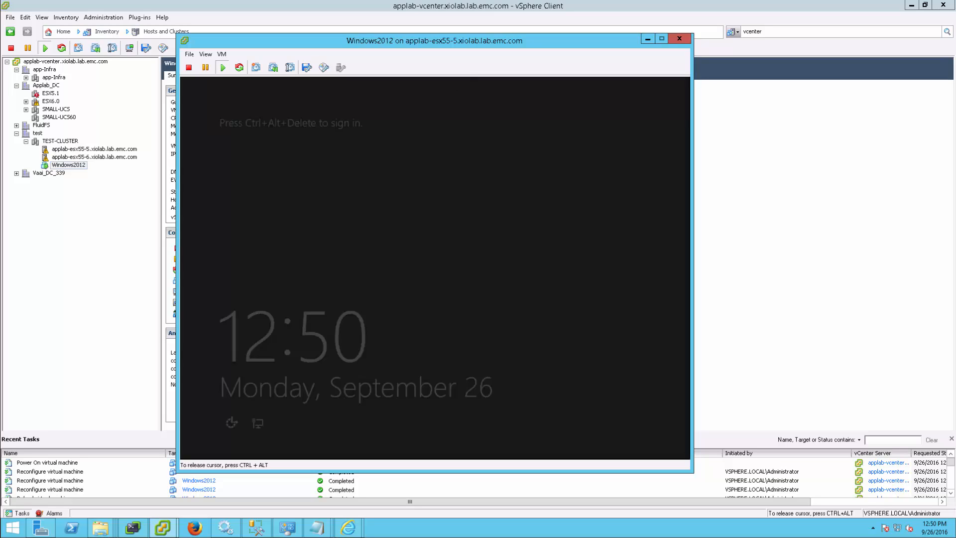
{"action": "key", "text": "ctrl+alt+Insert"}
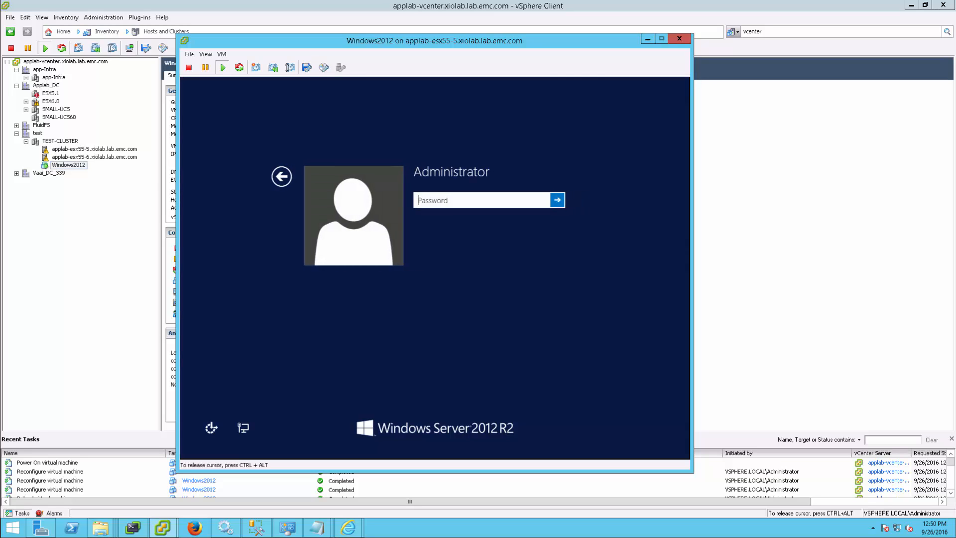
{"action": "type", "text": "***********"}
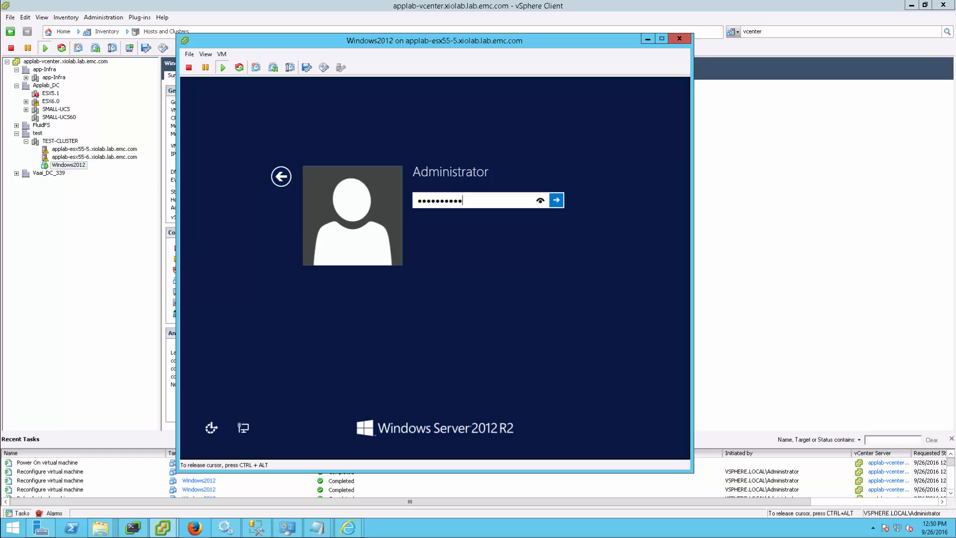
{"action": "key", "text": "Return"}
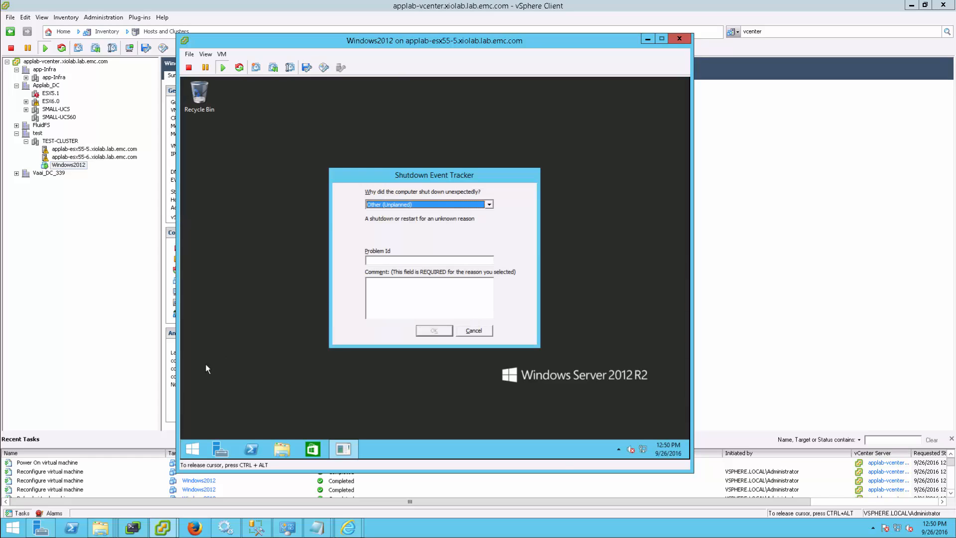
{"action": "left_click", "coordinate": [473, 331]}
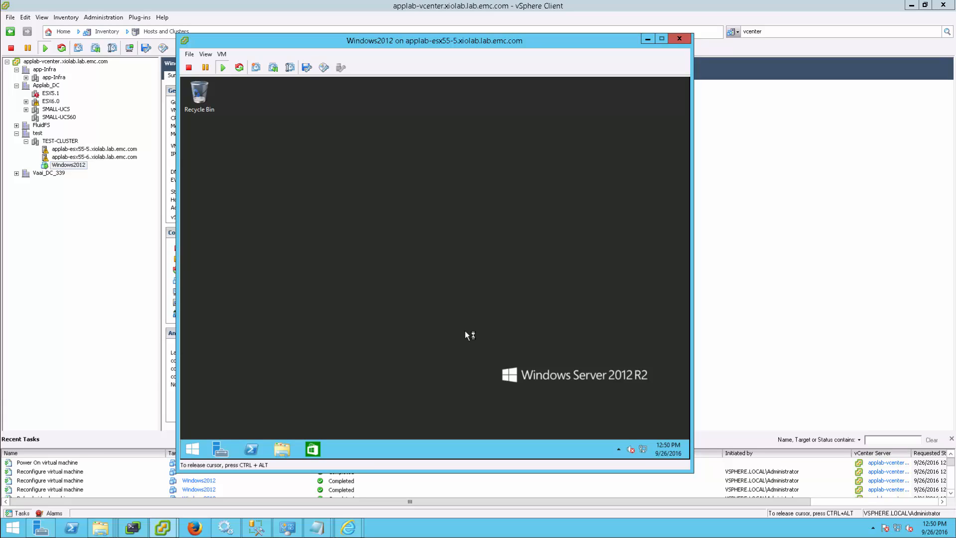
{"action": "key", "text": "ctrl+alt"}
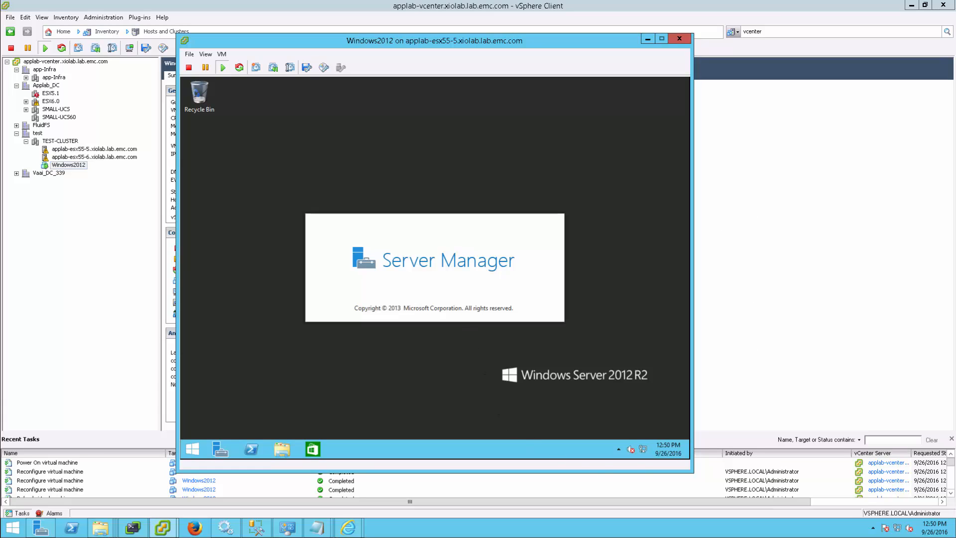